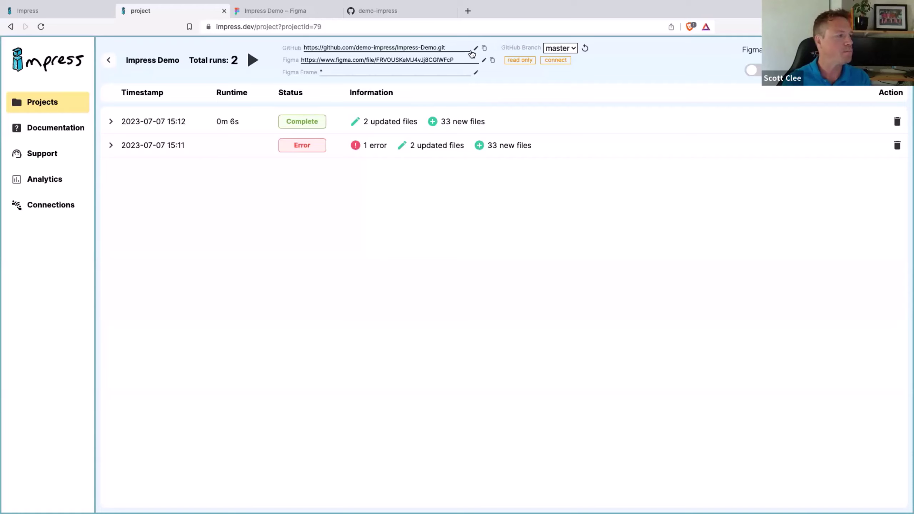
Step: Switch from the Impress browser space to the Wappler workspace
key(ctrl+Right)
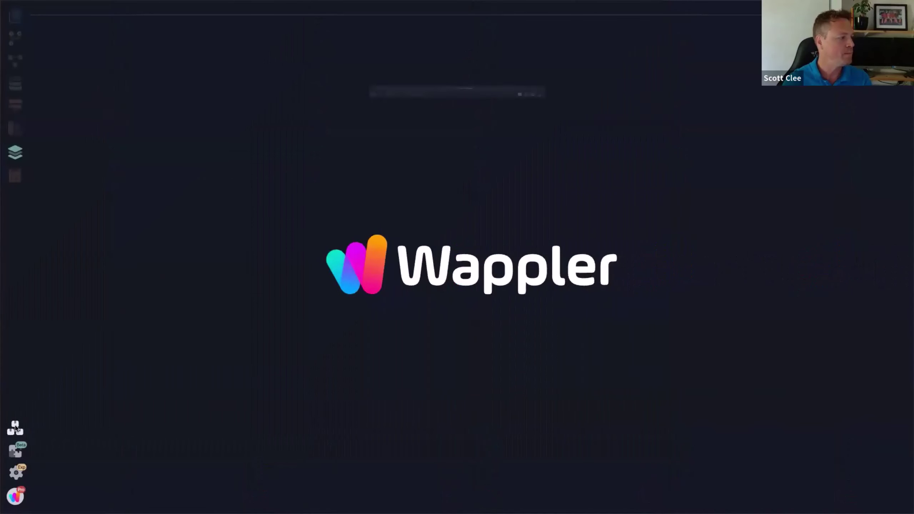
Step: Start a Git clone named 'Demo' using the pasted Impress-Demo repository URL
click(15, 427)
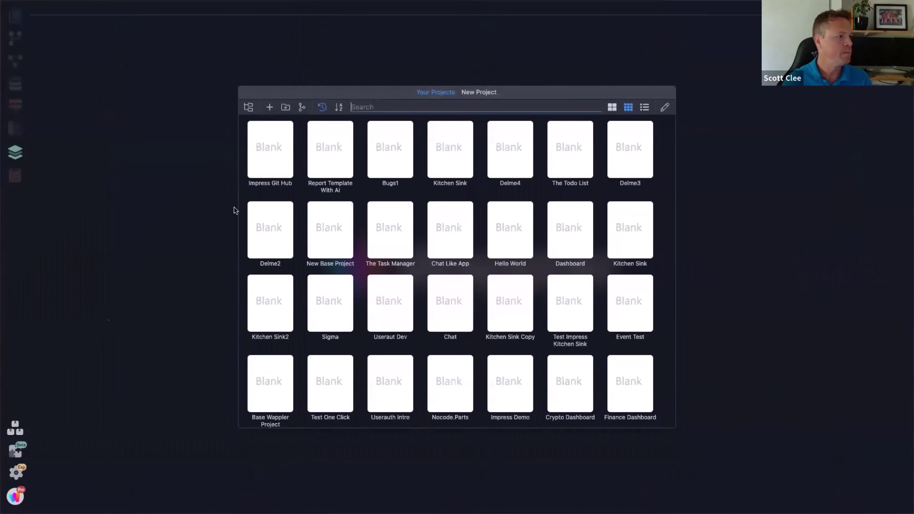
click(302, 109)
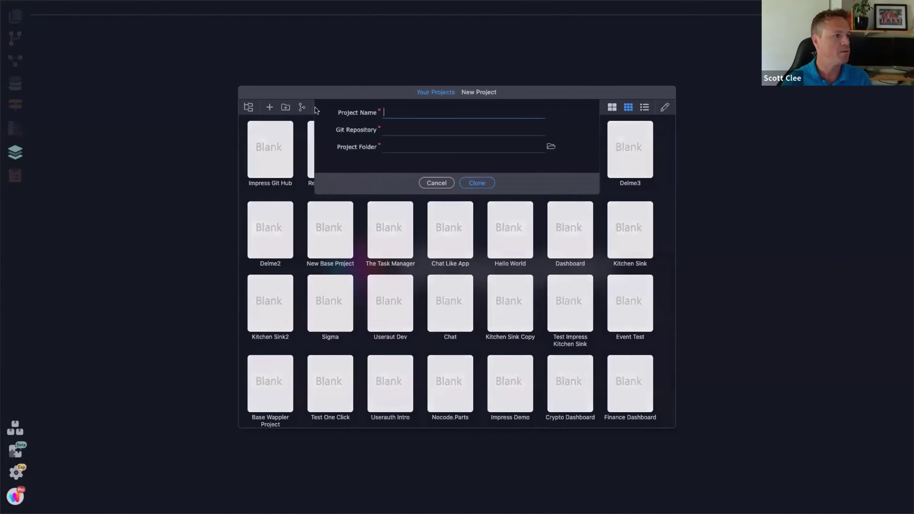
text(Demo)
click(473, 132)
text(https://github.com/demo-impress/Impress-Demo.git)
Step: Create a new Demo folder as the project location and run the clone
click(551, 147)
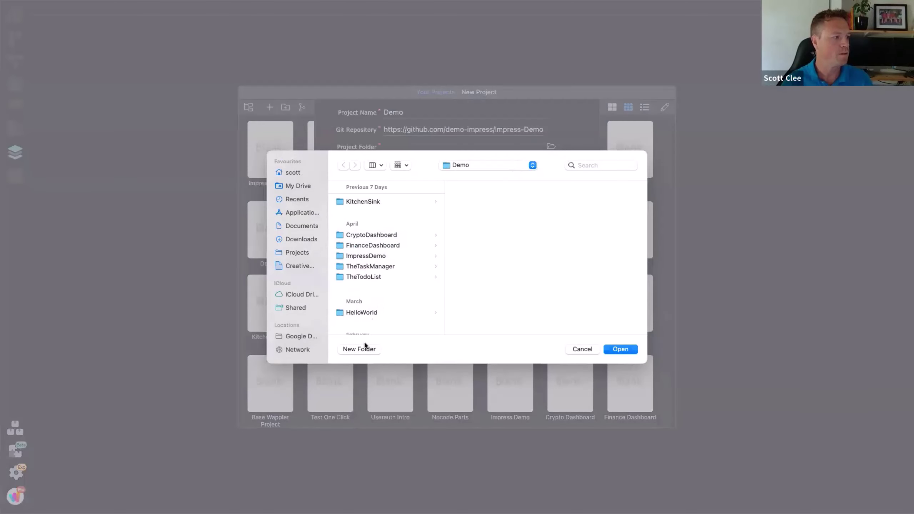
click(360, 349)
text(Demo)
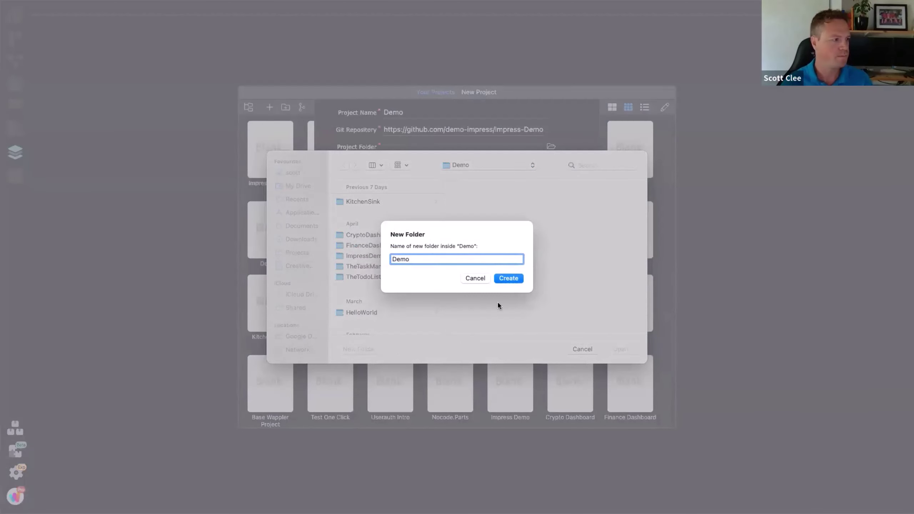
click(507, 279)
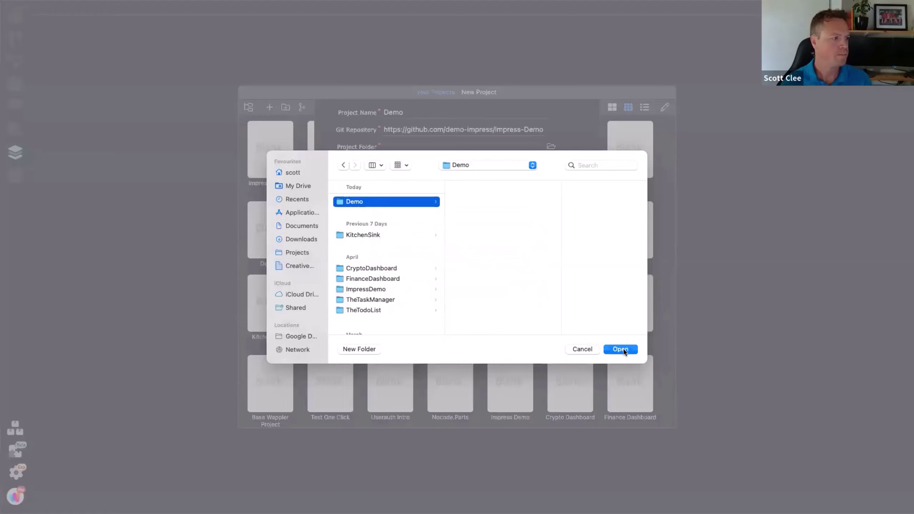
click(621, 350)
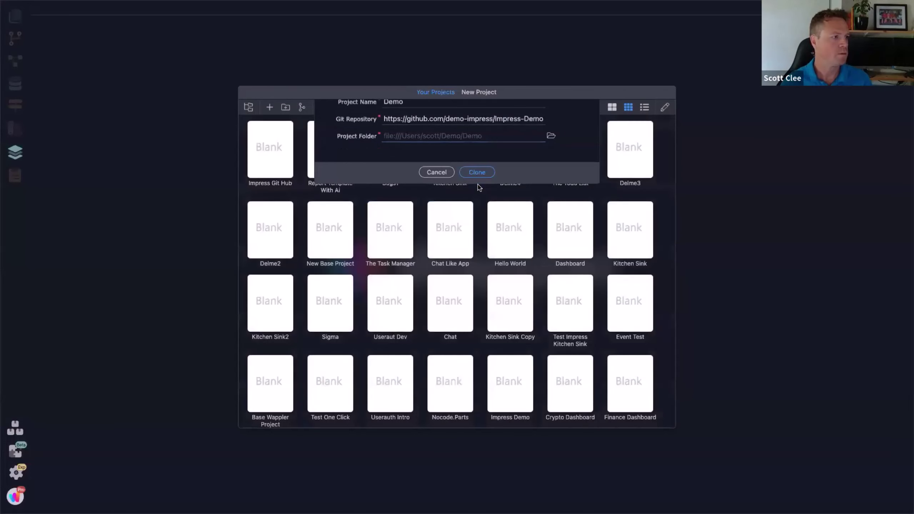
key(Return)
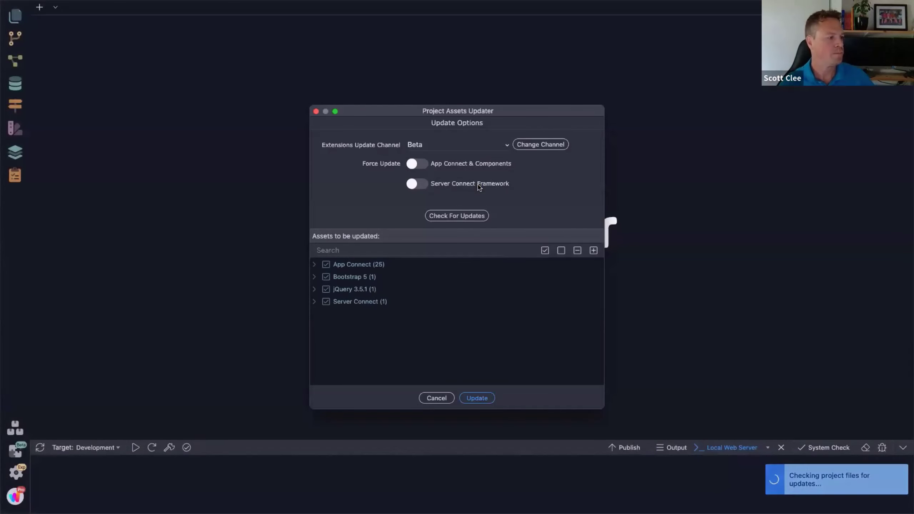
Step: Update assets, open index with its Flex Container expanded, then return to the presentation
click(477, 399)
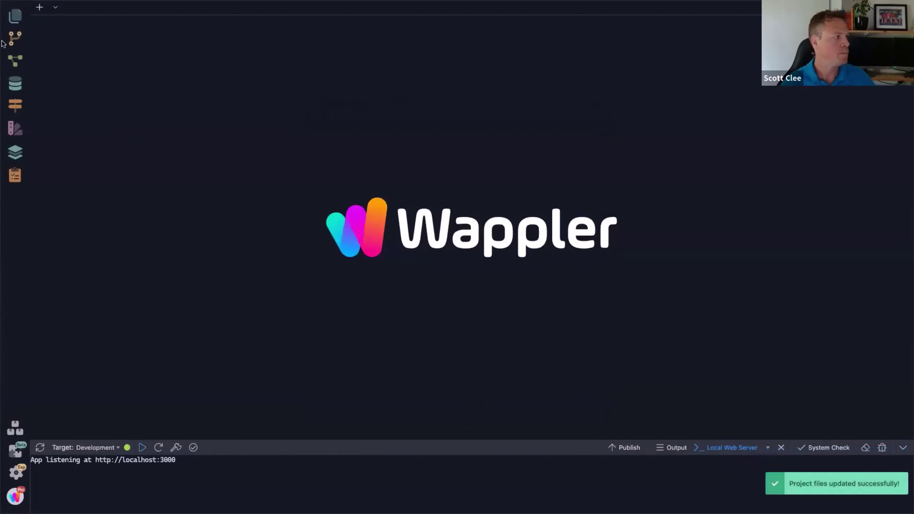
click(15, 15)
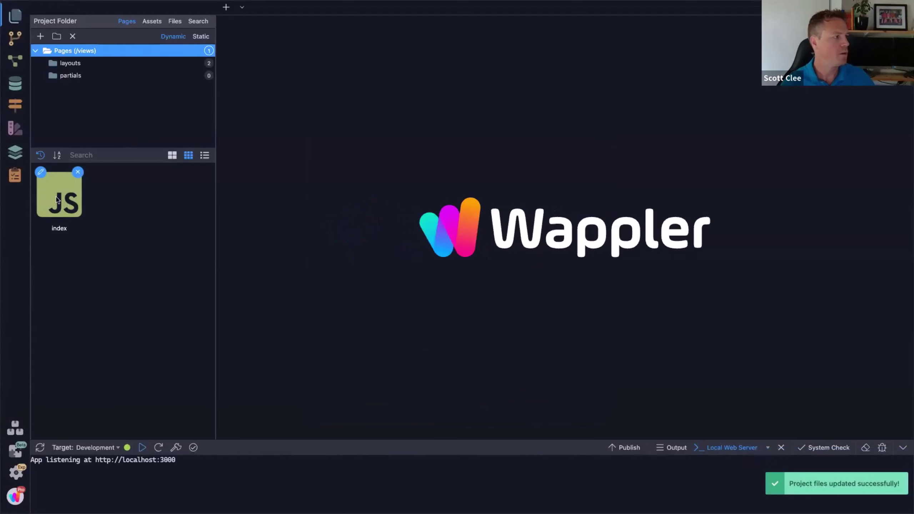
click(57, 201)
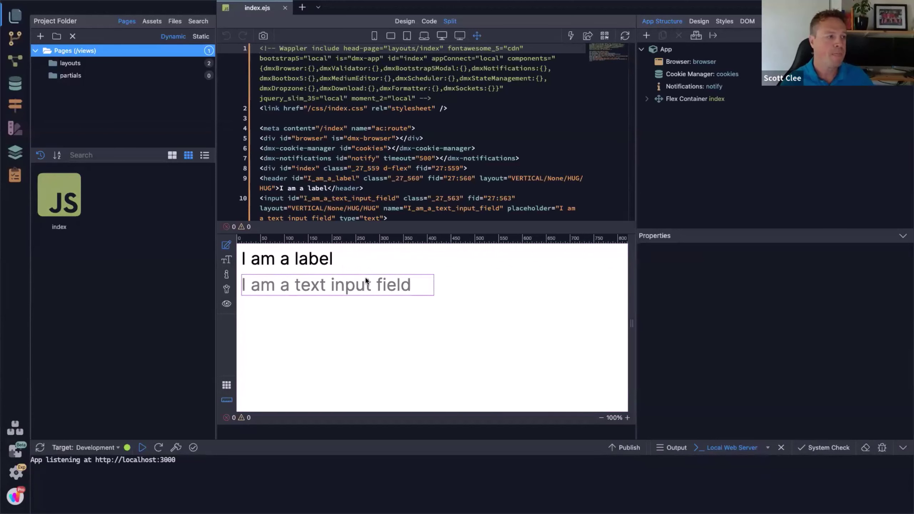
click(647, 99)
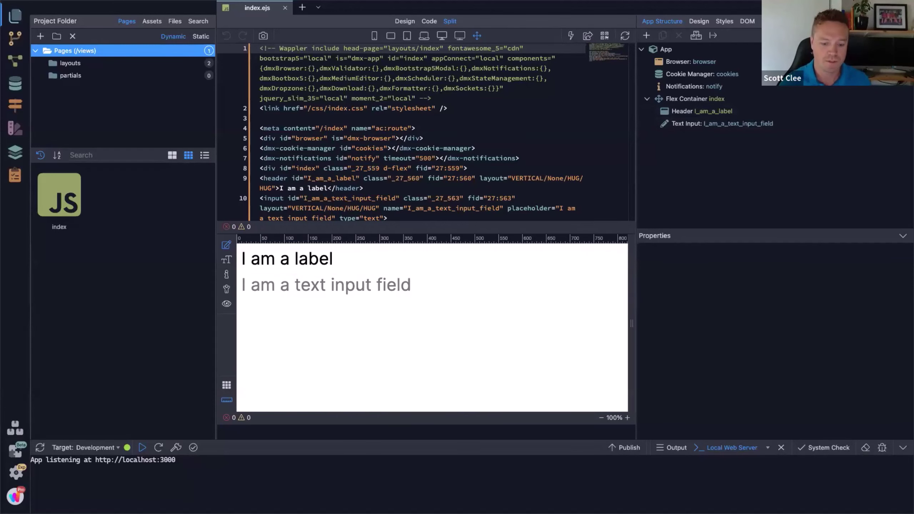
key(ctrl+Left)
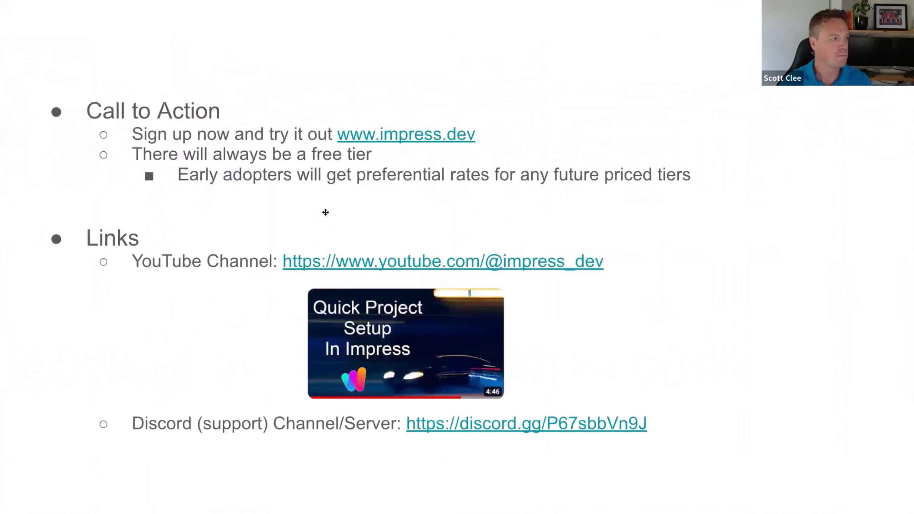
Step: Leave the slideshow and load localhost:3000/index in a new Chrome tab
key(Escape)
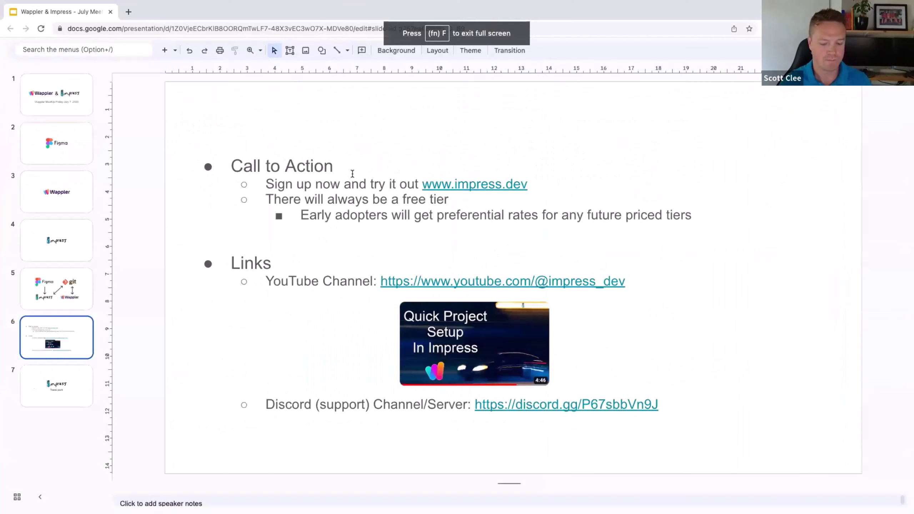
key(super+t)
text(localhost:3000/index)
key(Return)
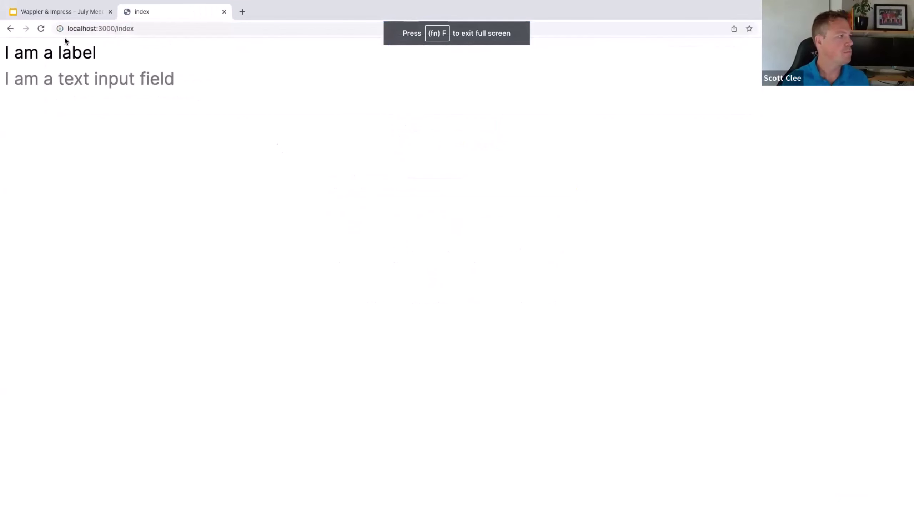
Step: Enter 'Hello World' in the app's text field and switch back to Impress
click(79, 78)
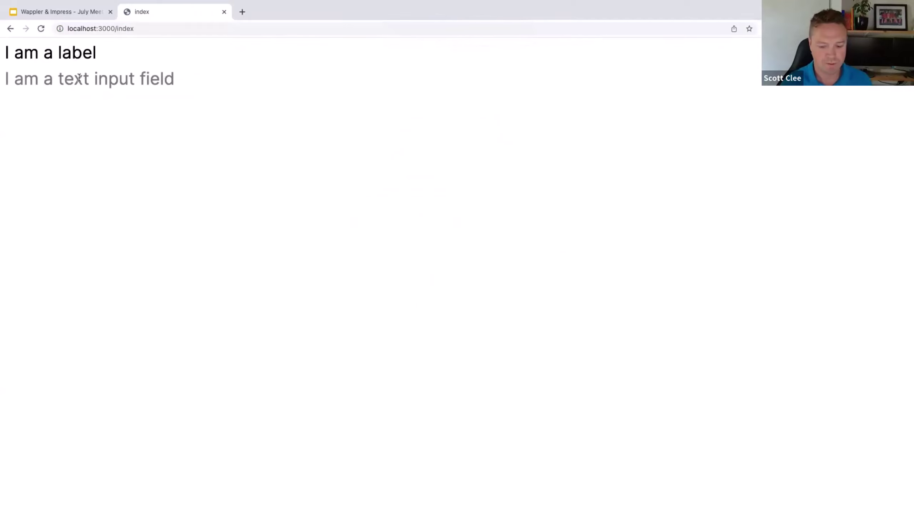
text(Hello World)
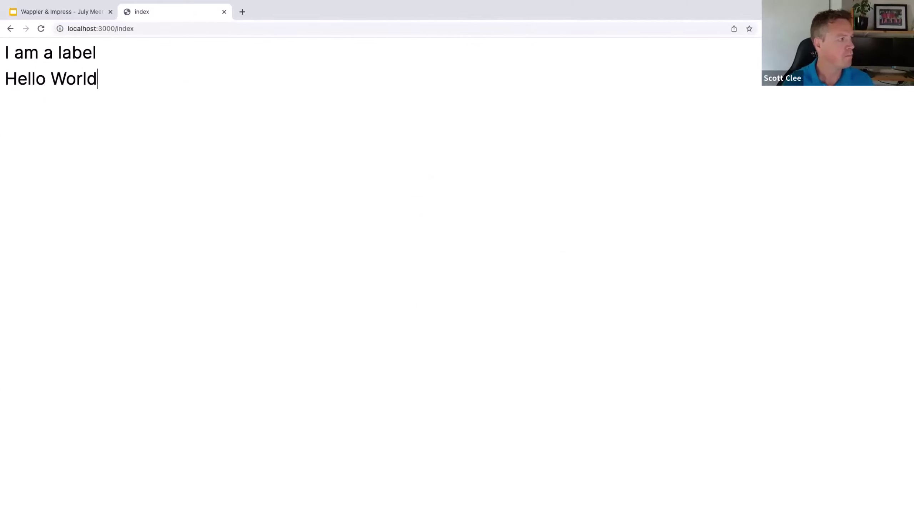
key(ctrl+Right)
key(ctrl+Right)
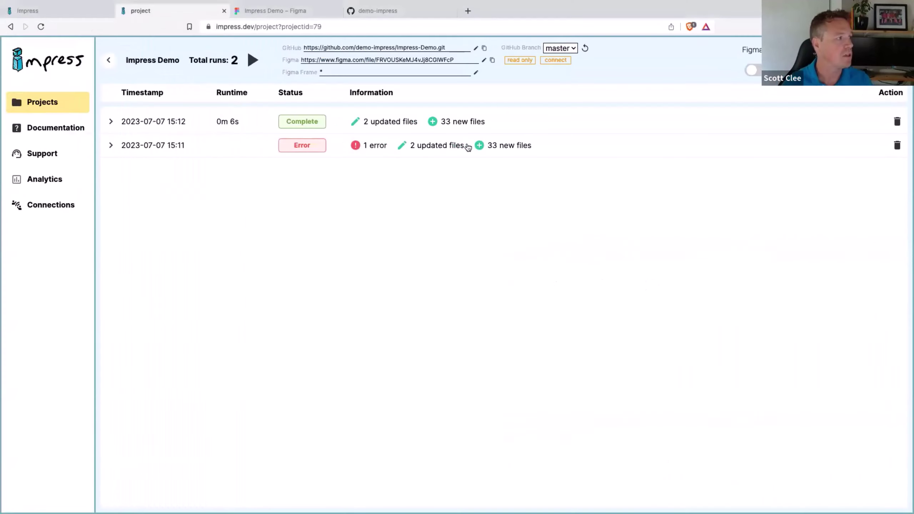
Step: Scroll the Impress documentation's Figma markup flag rules, then back to the introduction
click(43, 127)
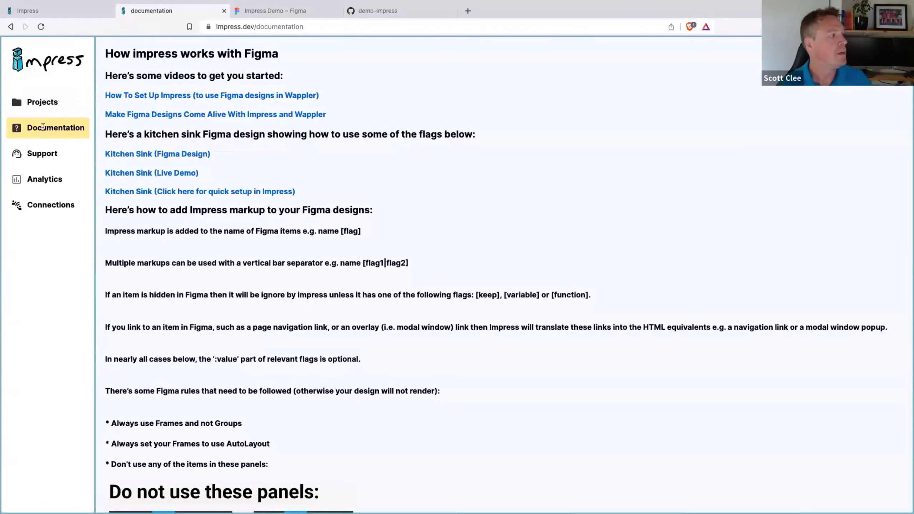
scroll(253, 221, down, 15)
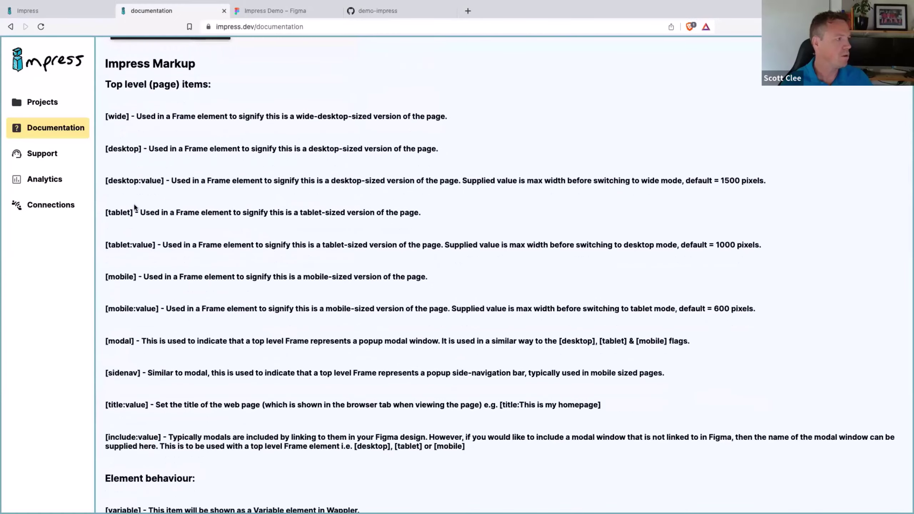
scroll(156, 431, down, 3)
scroll(125, 434, down, 10)
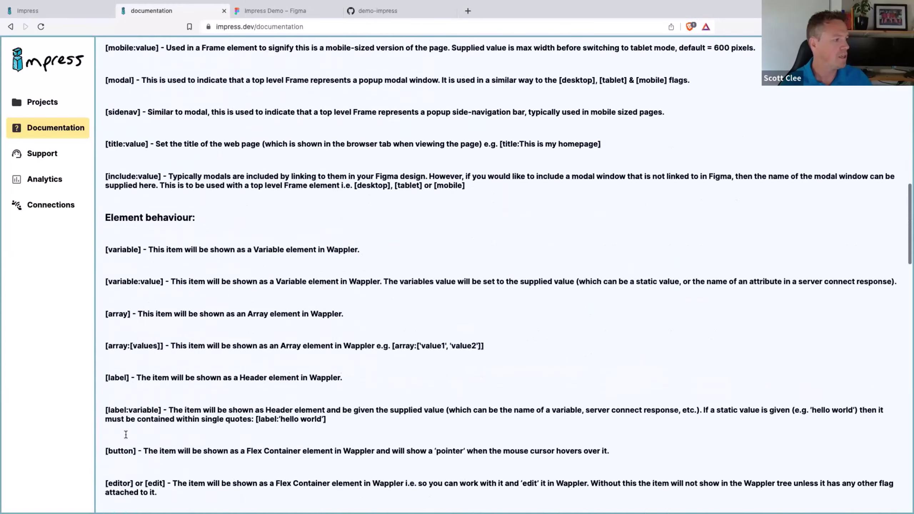
scroll(126, 437, up, 20)
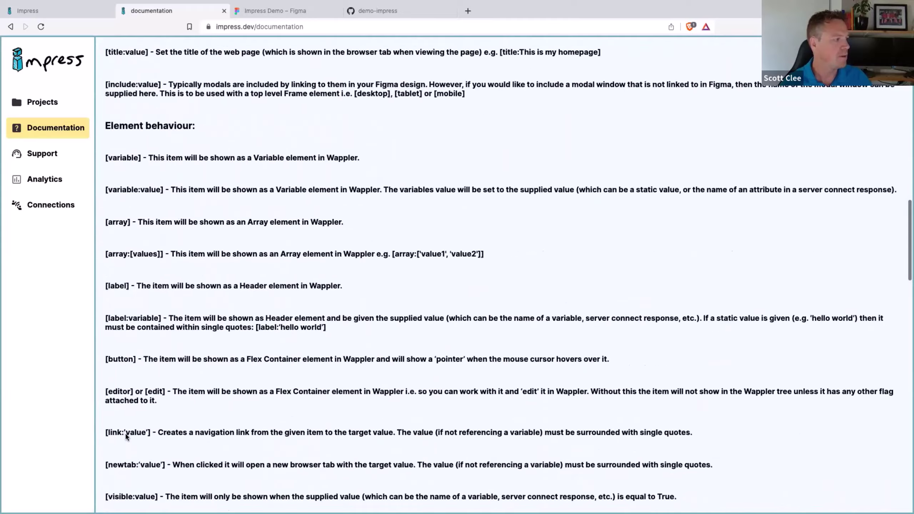
scroll(126, 435, up, 3)
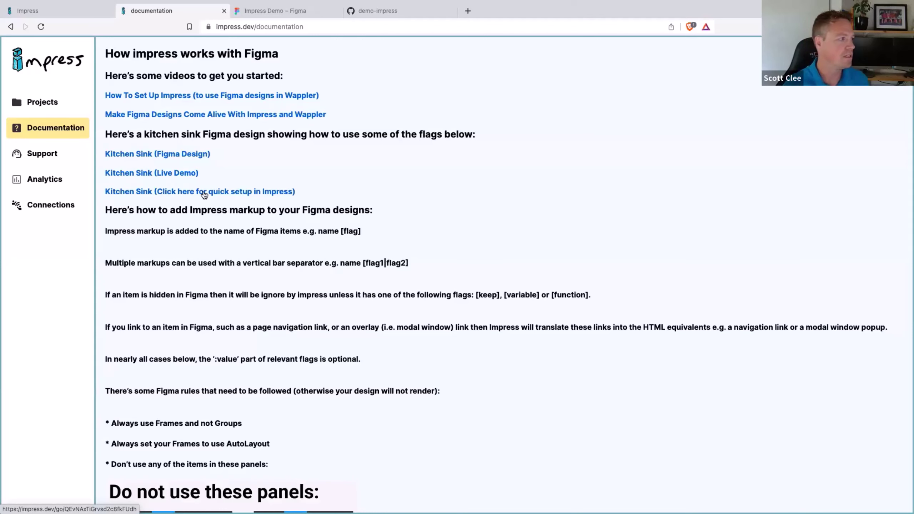
Step: Start the Kitchen Sink setup, approve its GitHub repository, and view the demo-impress profile
click(204, 193)
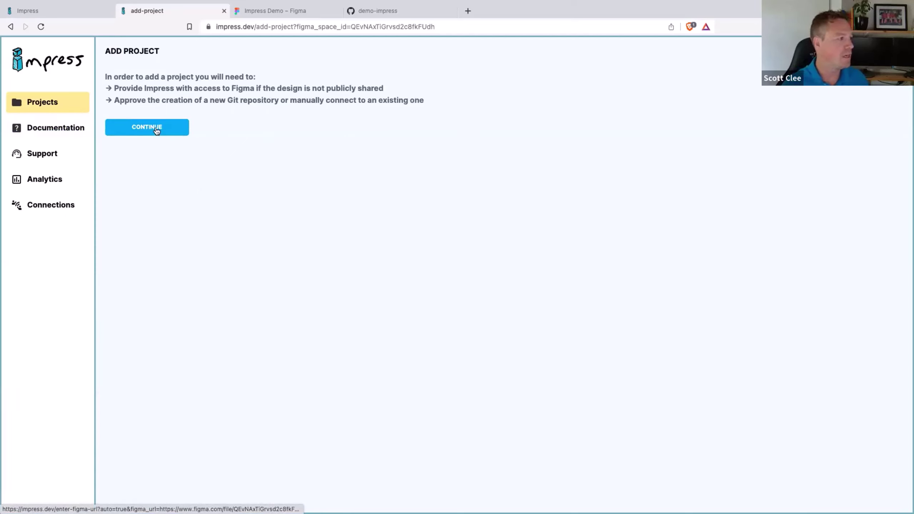
click(156, 129)
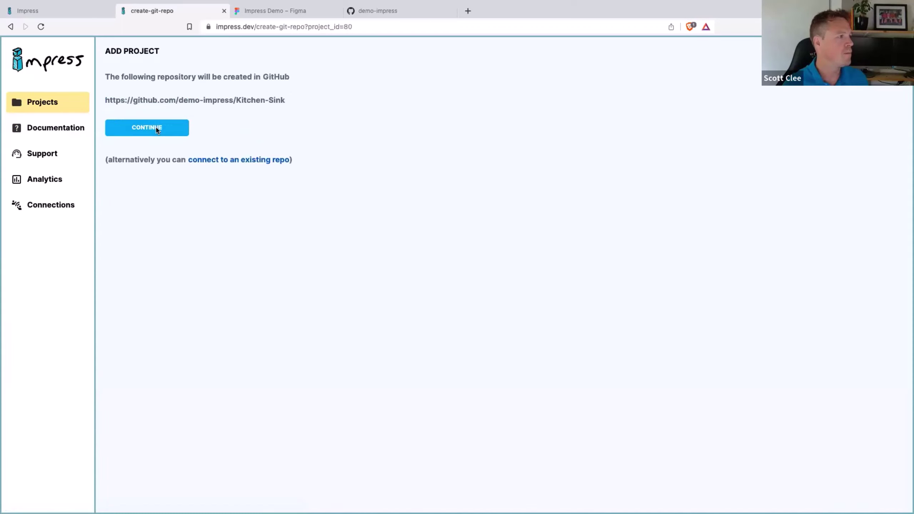
click(158, 130)
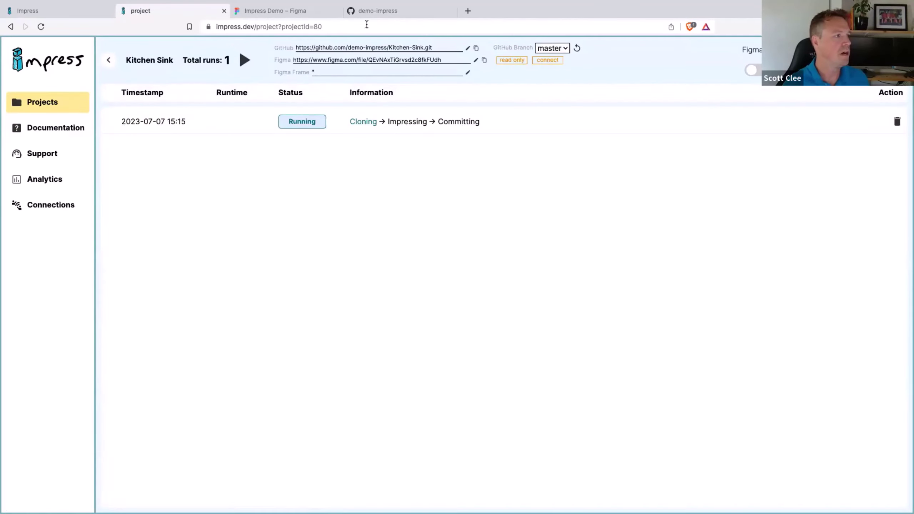
click(374, 11)
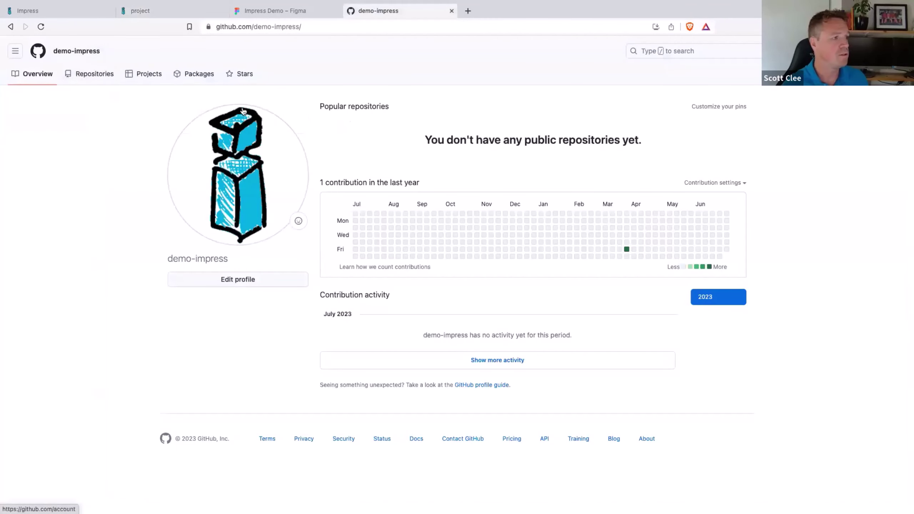
Step: List demo-impress's GitHub repositories, confirm the Kitchen Sink run completed, then go to Wappler
click(42, 28)
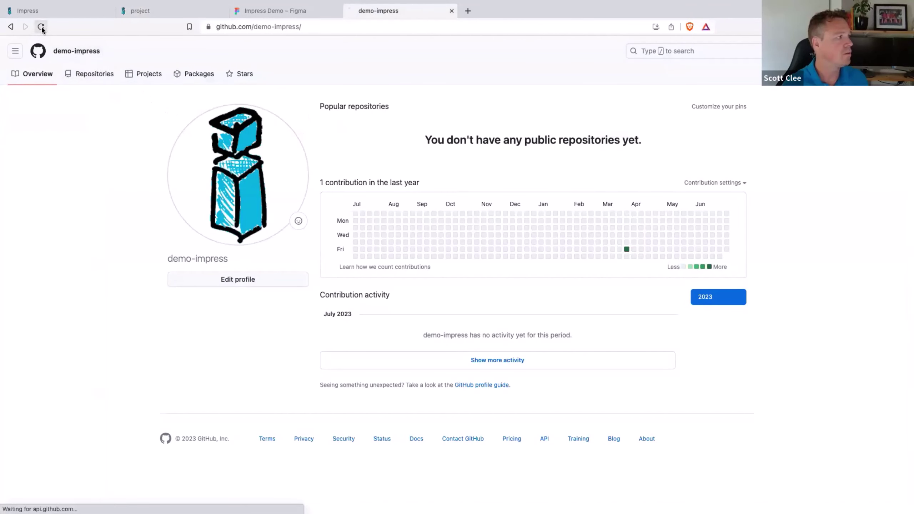
click(101, 75)
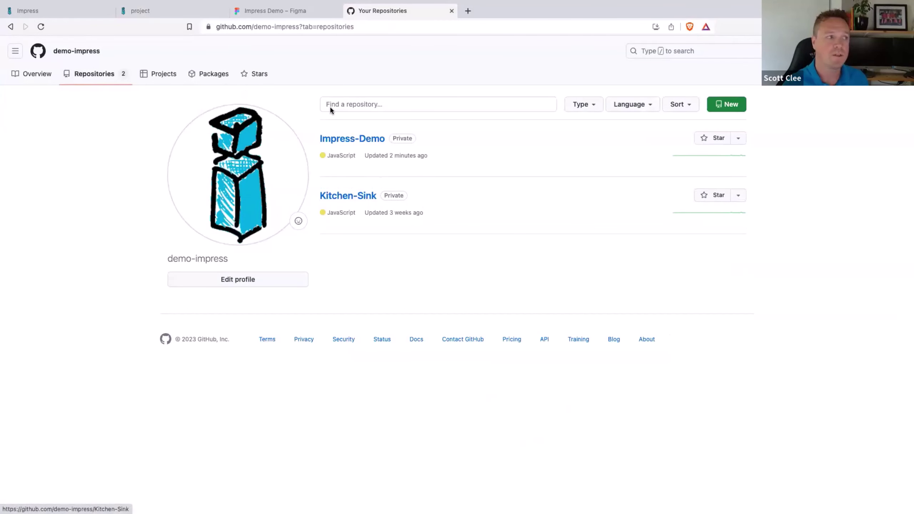
click(172, 13)
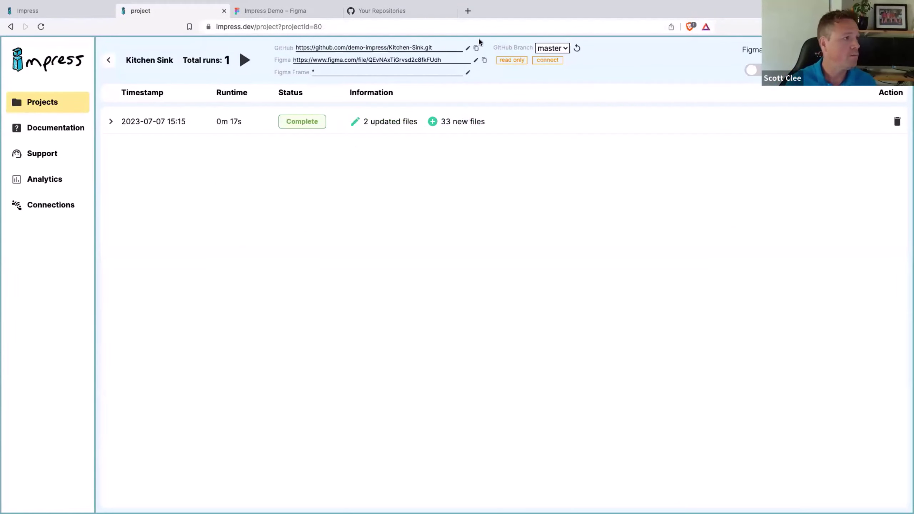
key(ctrl+Right)
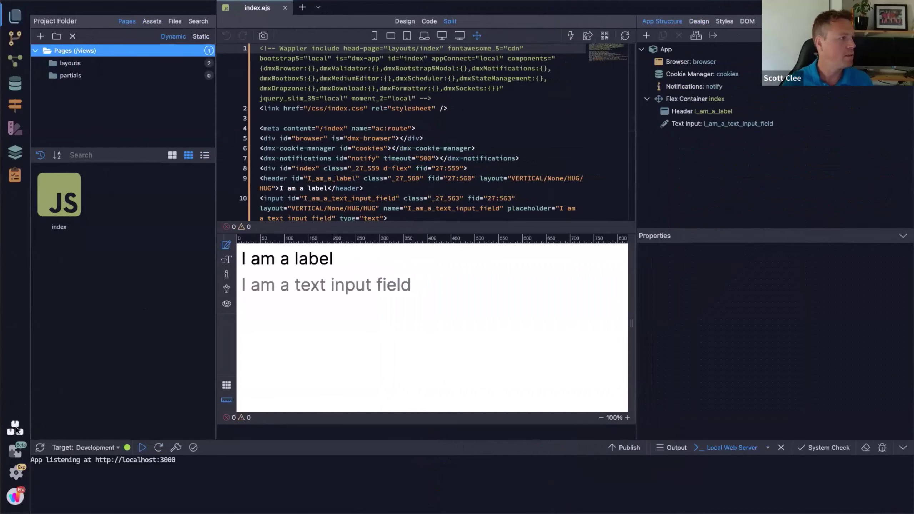
Step: Start a Git clone named 'KitchenSinkDemo' with the pasted Kitchen-Sink repository URL
click(15, 427)
click(301, 107)
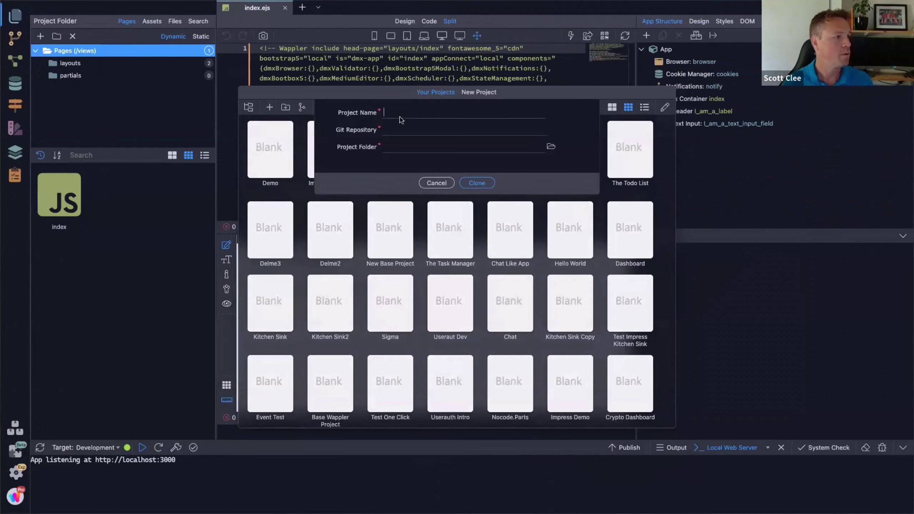
text(Kitch)
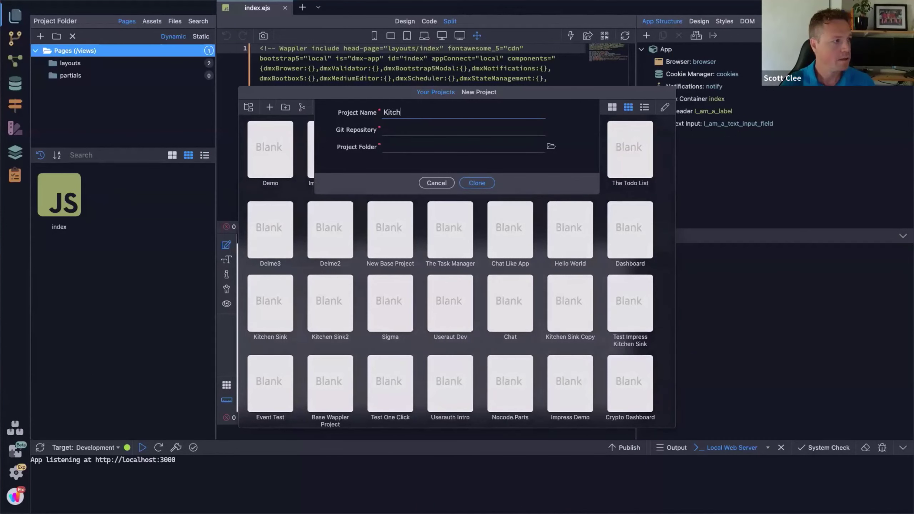
text(enSin k)
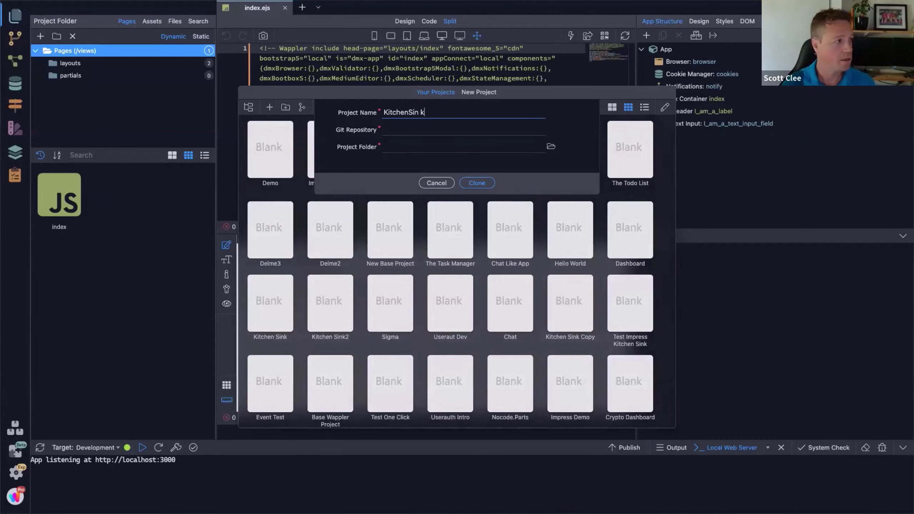
text(Demo)
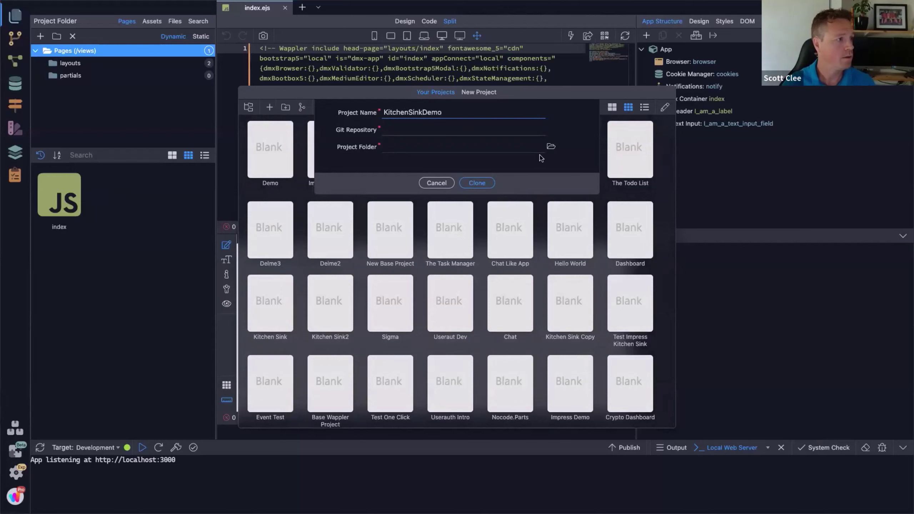
click(490, 127)
text(https://github.com/demo-impress/Kitchen-Sink.git)
Step: Create a KitchenSinkDemo folder inside Demo as the project location and clone
click(551, 146)
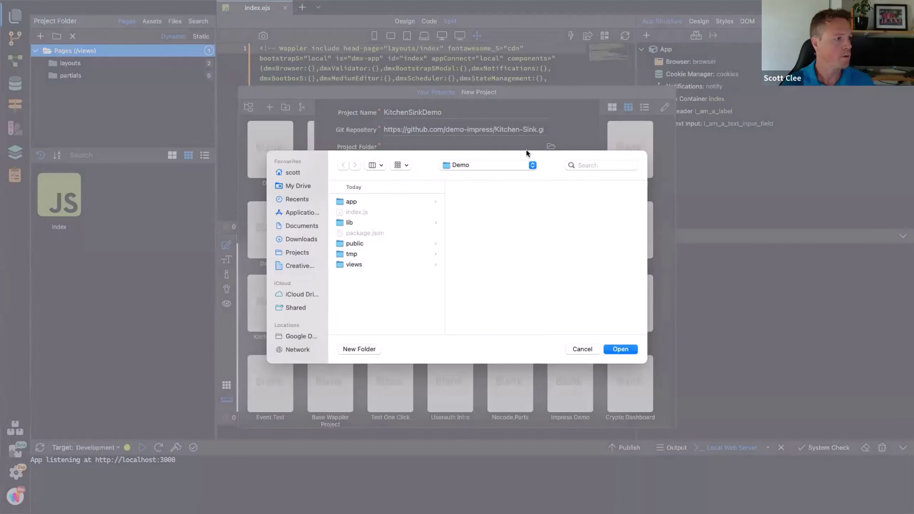
click(528, 165)
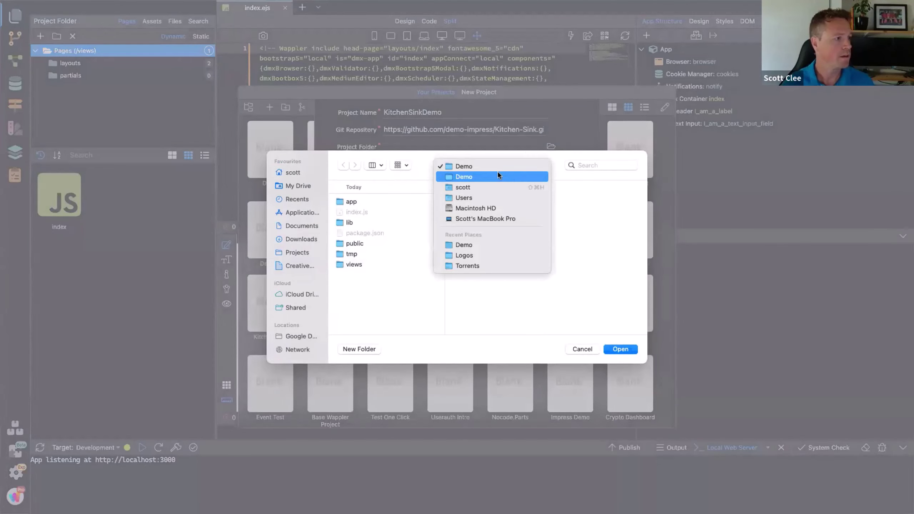
click(500, 177)
click(358, 349)
text(Ki)
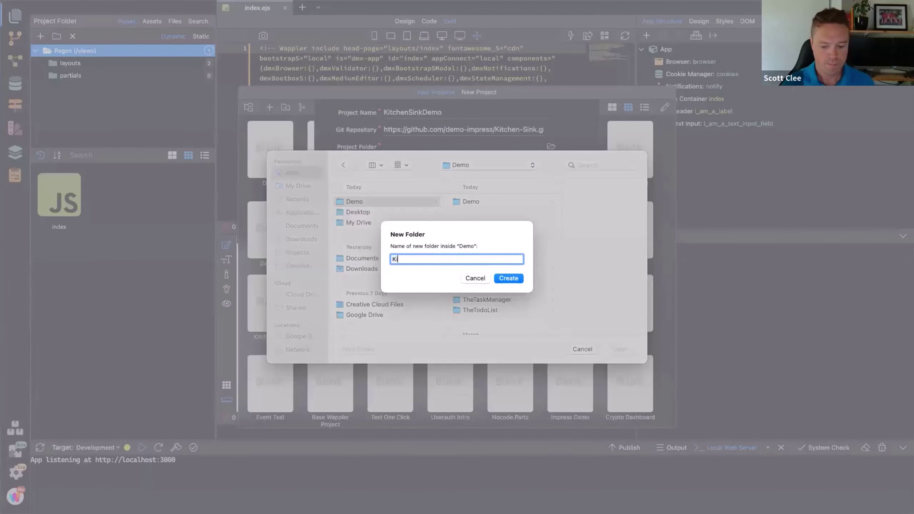
text(tchenSinkDemo)
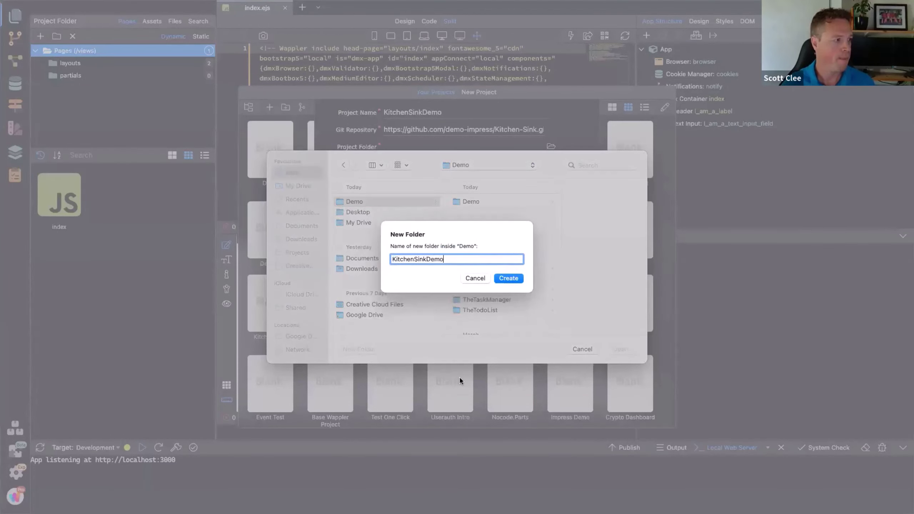
click(509, 279)
click(621, 350)
click(474, 182)
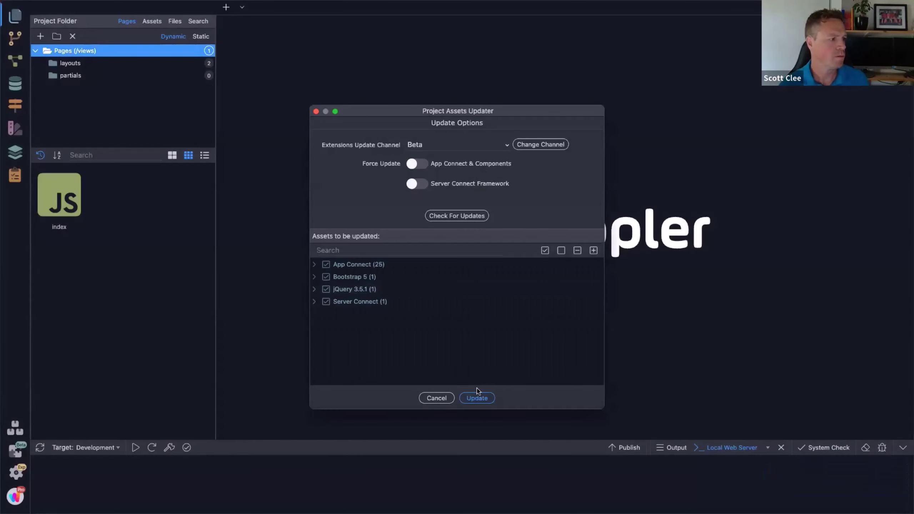
Step: Update the project assets and open index with its Flex Container expanded
click(477, 398)
double_click(78, 205)
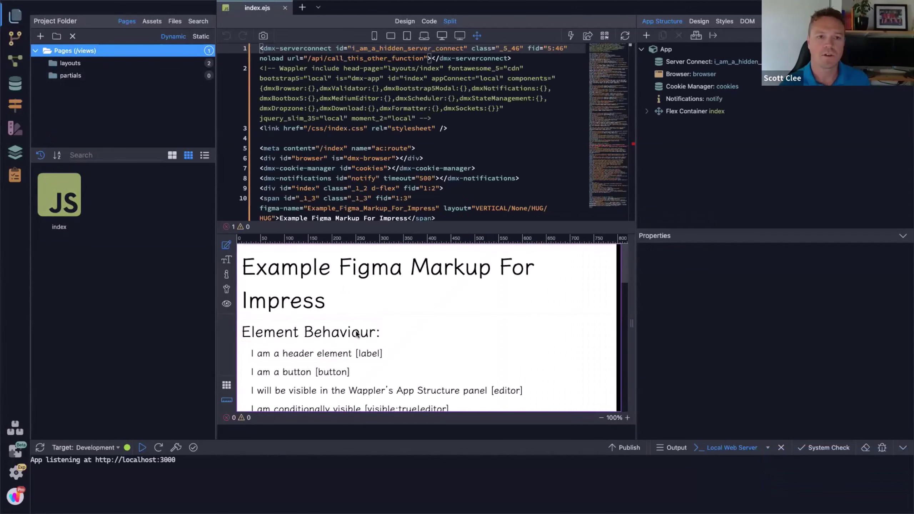
click(647, 112)
scroll(717, 146, down, 3)
scroll(718, 146, down, 5)
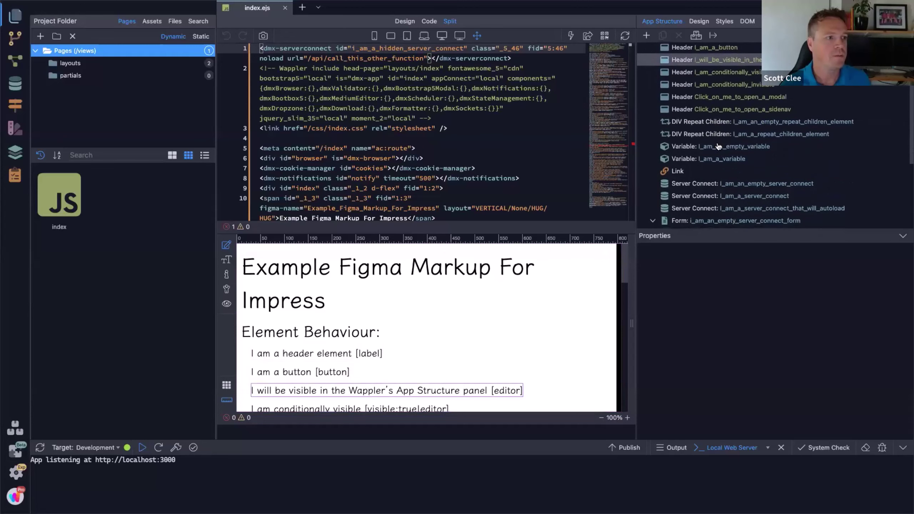
Step: Inspect the email, click_me and named text input elements, then preview in the browser
click(718, 147)
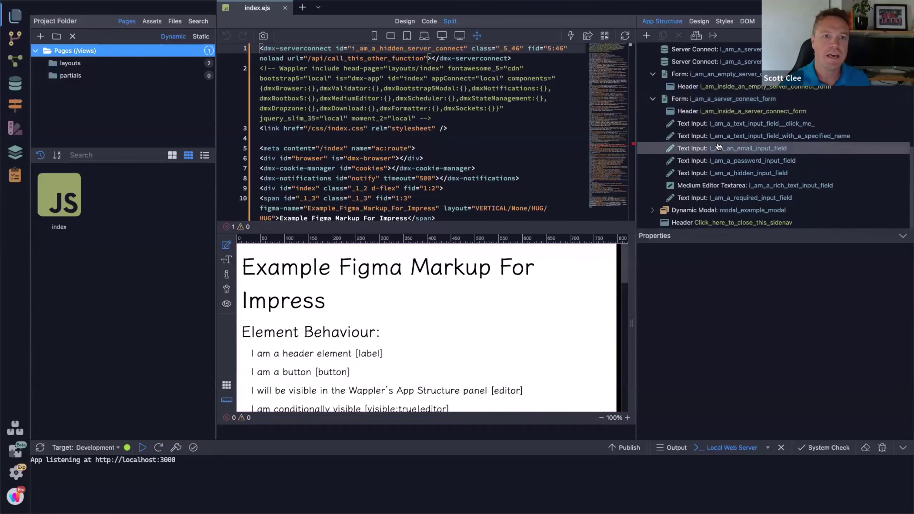
click(755, 127)
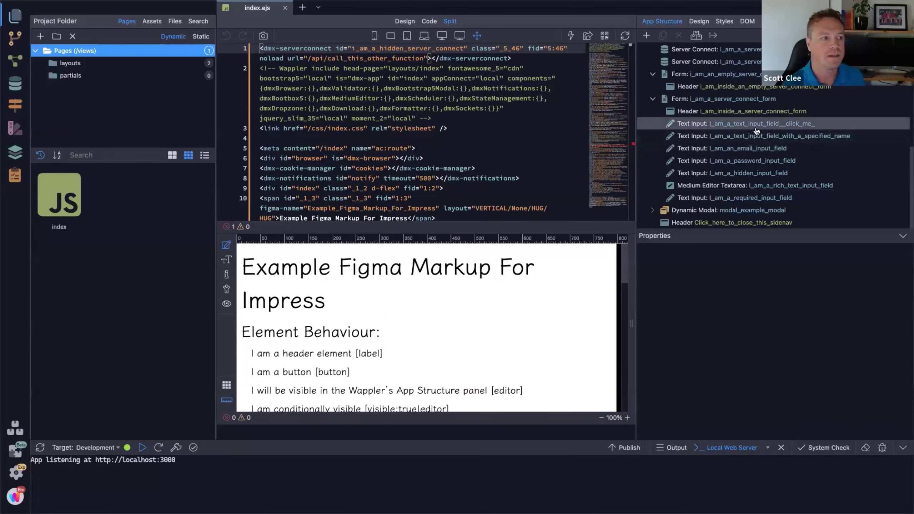
click(757, 138)
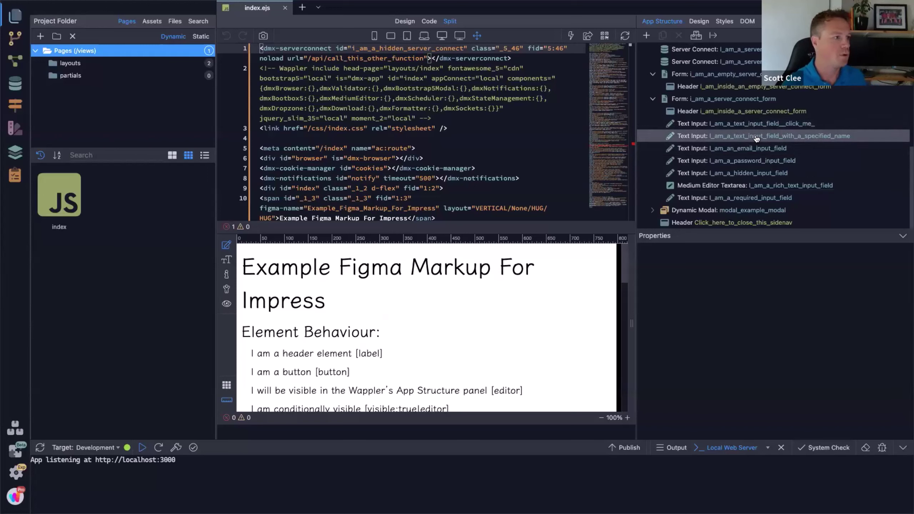
click(587, 36)
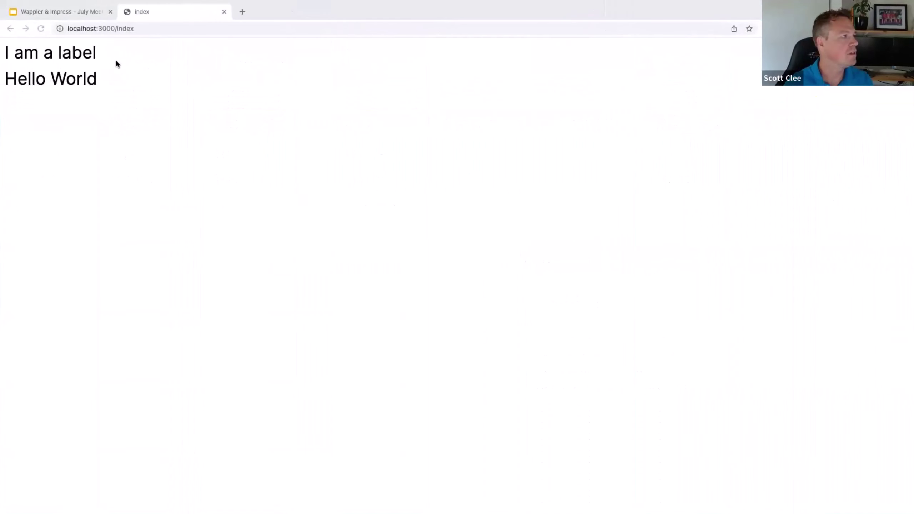
Step: Reload the Kitchen Sink page and try its example modal and side navigation bar
click(41, 29)
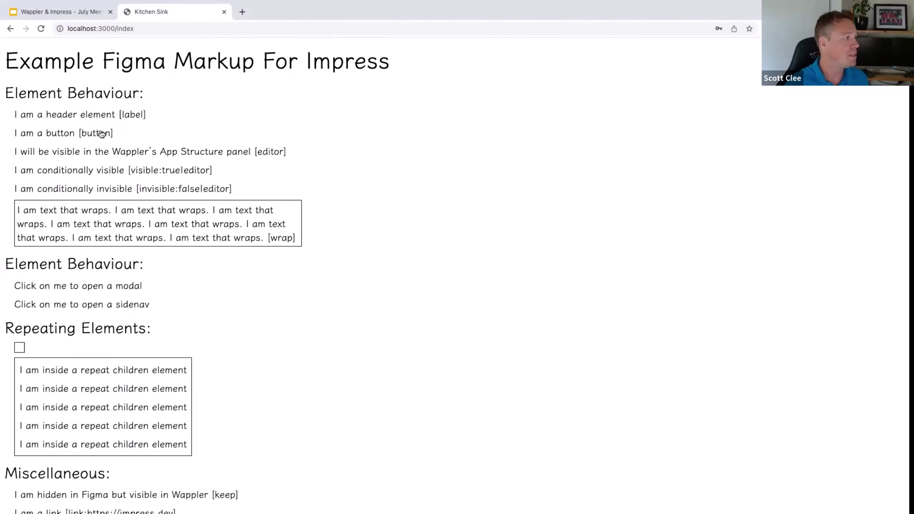
scroll(129, 208, down, 1)
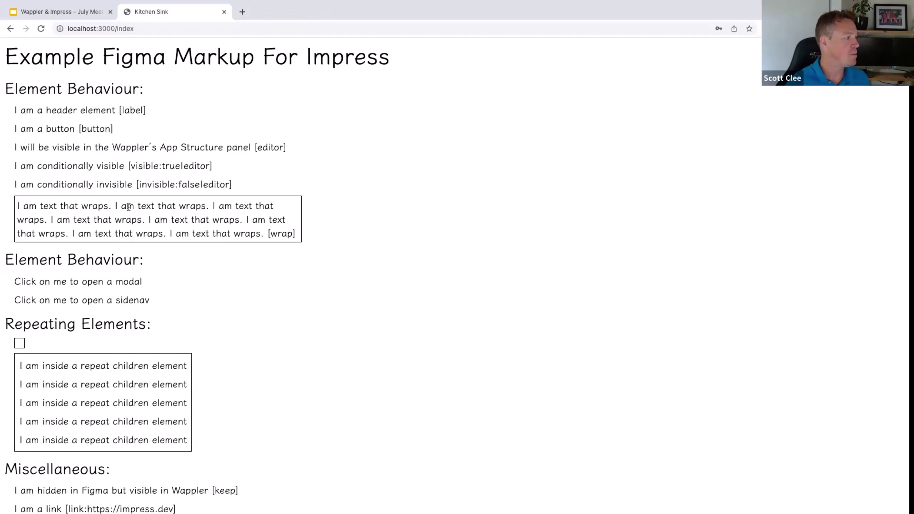
scroll(129, 207, down, 3)
click(123, 232)
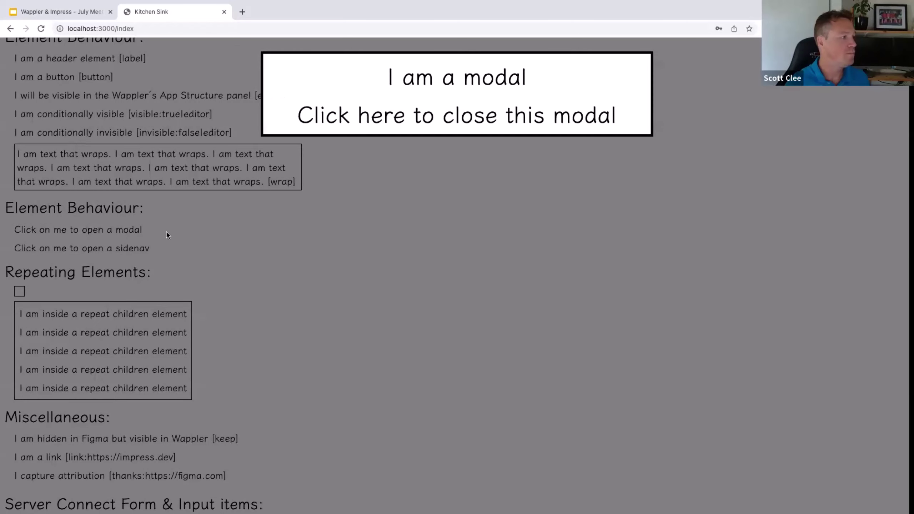
click(168, 247)
click(144, 251)
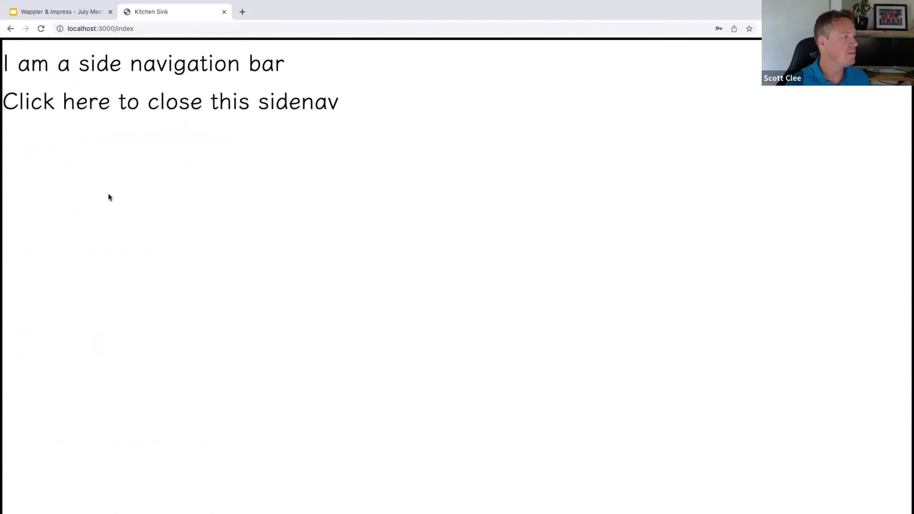
click(107, 107)
scroll(122, 180, down, 4)
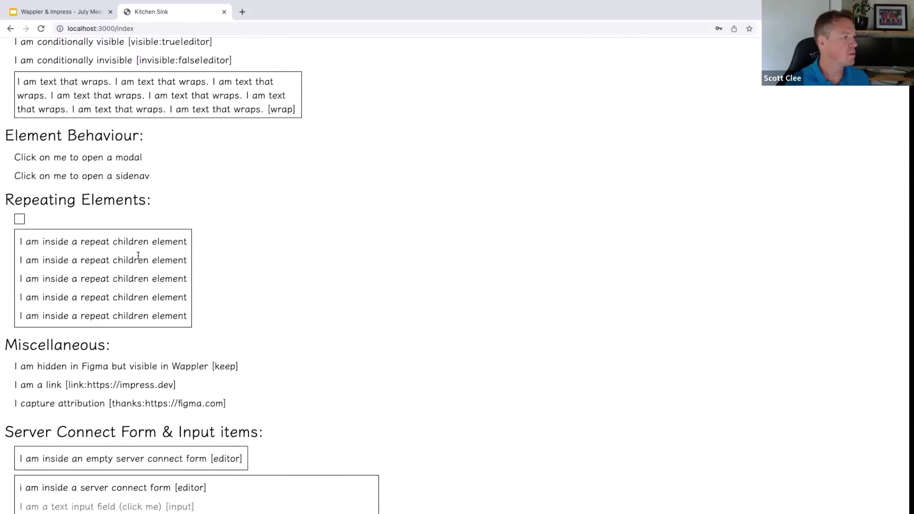
scroll(271, 331, down, 6)
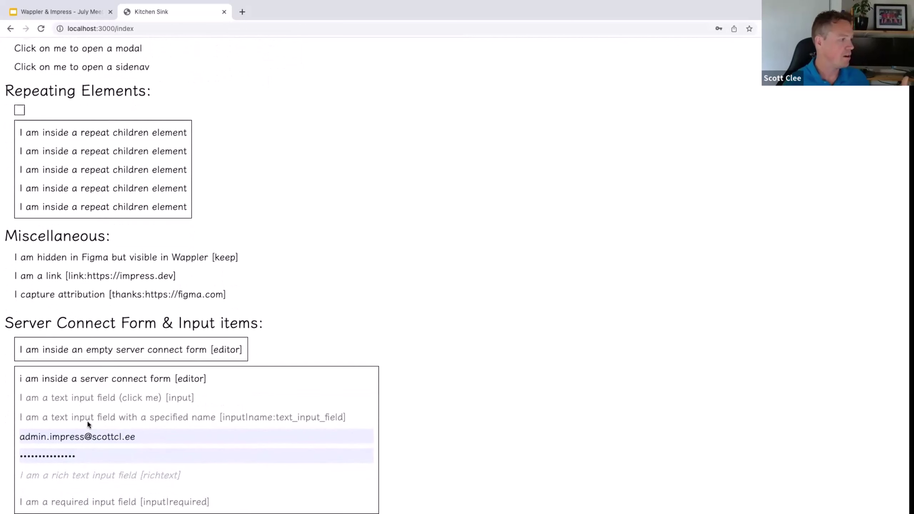
Step: Type 'HelloWorld' in the rich text field and underline its last letters 'rld'
click(66, 476)
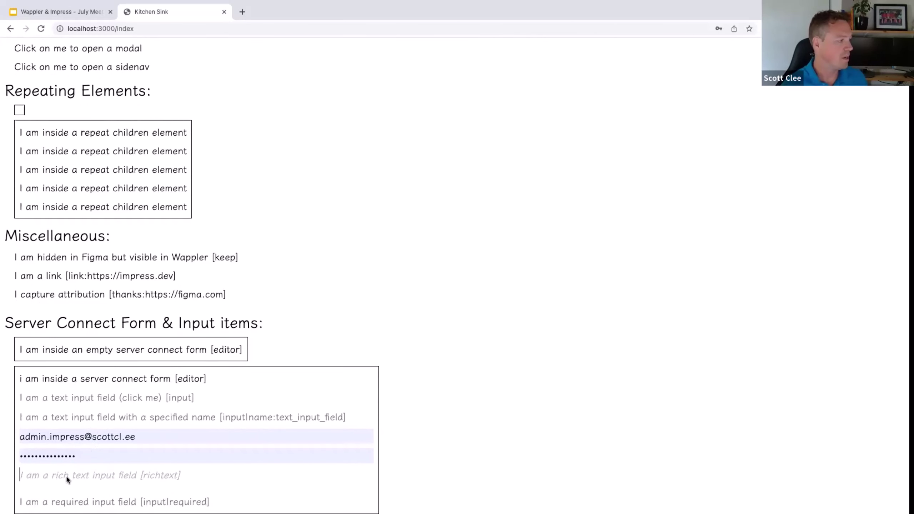
text(HelloWorld)
key(shift+Left)
key(shift+Left)
key(shift+Left)
click(60, 450)
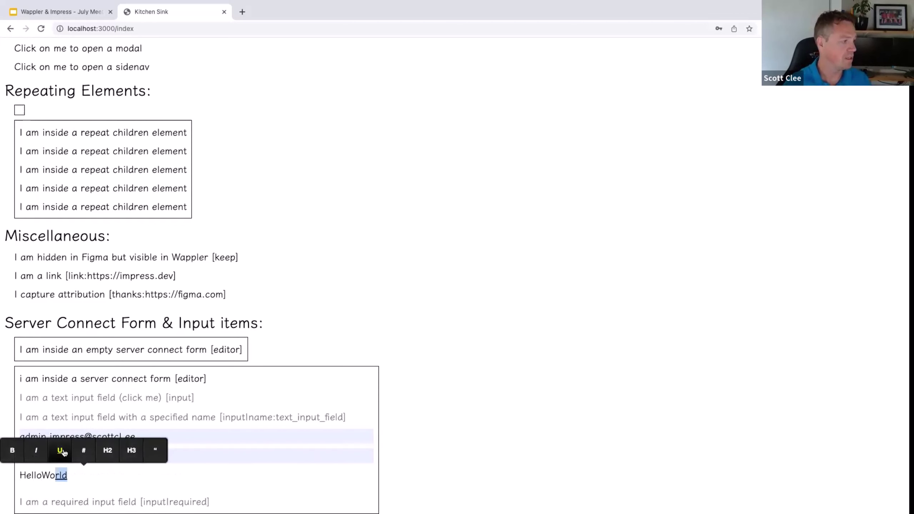
click(461, 410)
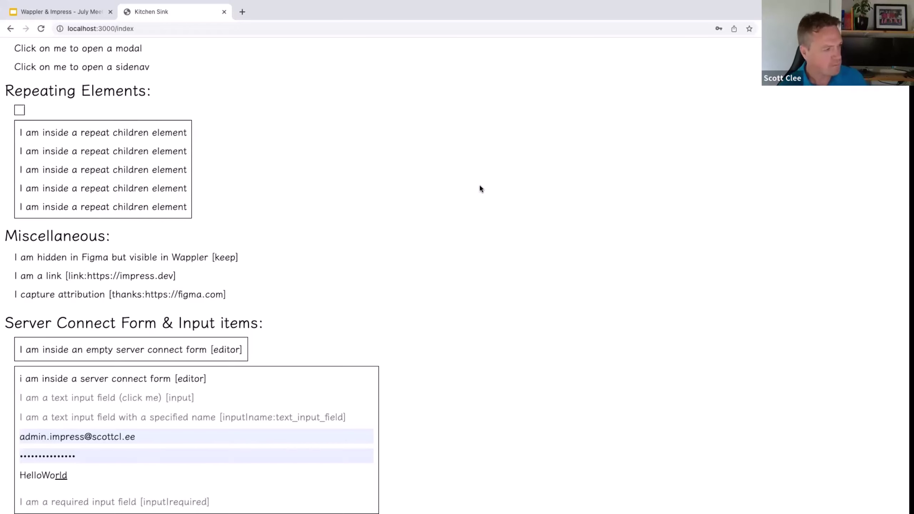
Step: Switch over to the window showing the Impress Kitchen Sink project
key(super+Tab)
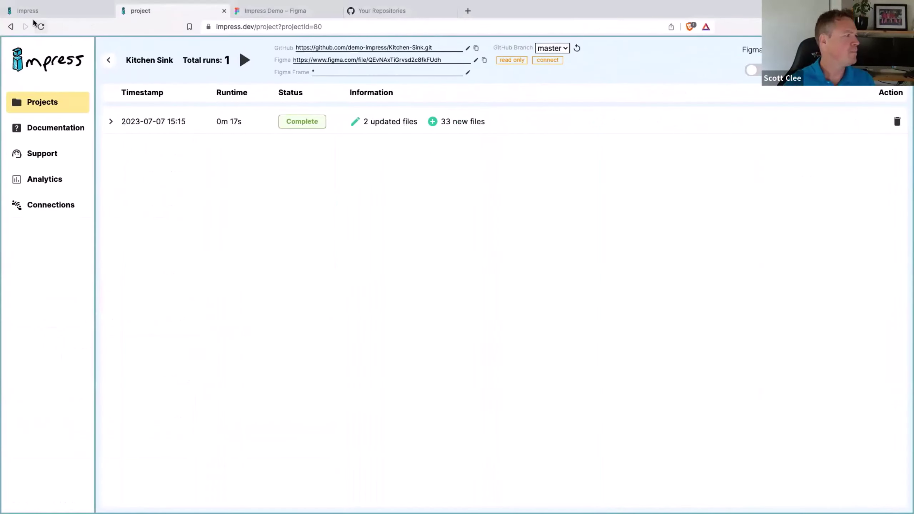
Step: Open the impress.dev home page and scroll through its Chat-like App, Report Template and Task Manager examples
click(39, 10)
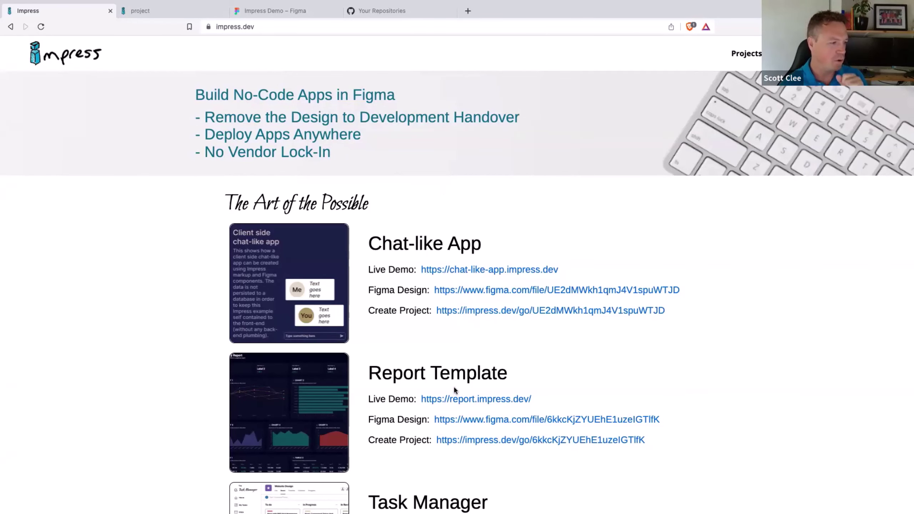
scroll(453, 386, down, 3)
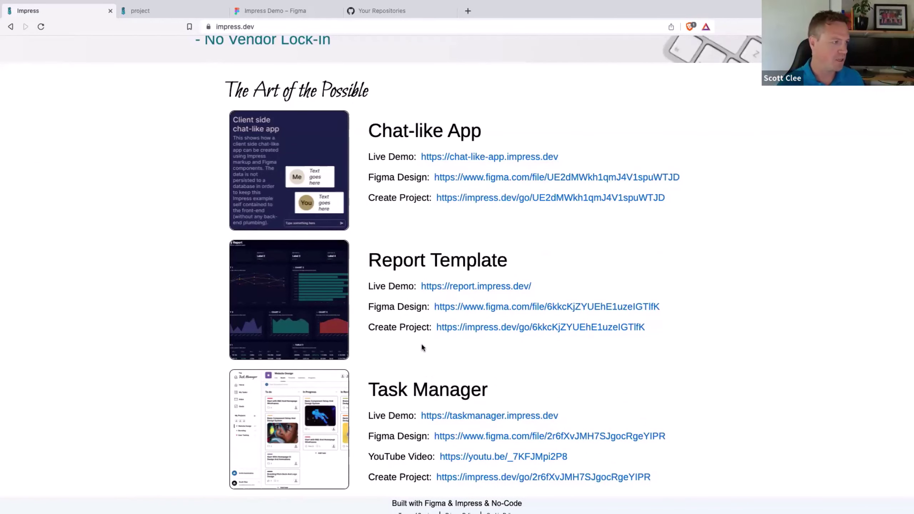
scroll(422, 347, up, 3)
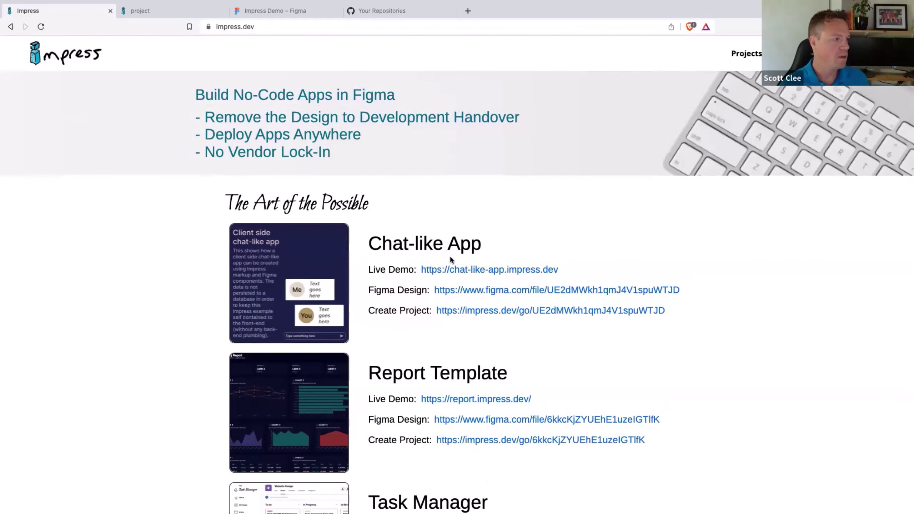
Step: Create a project from the Chat-like App example with a new GitHub repository, then return home
click(492, 312)
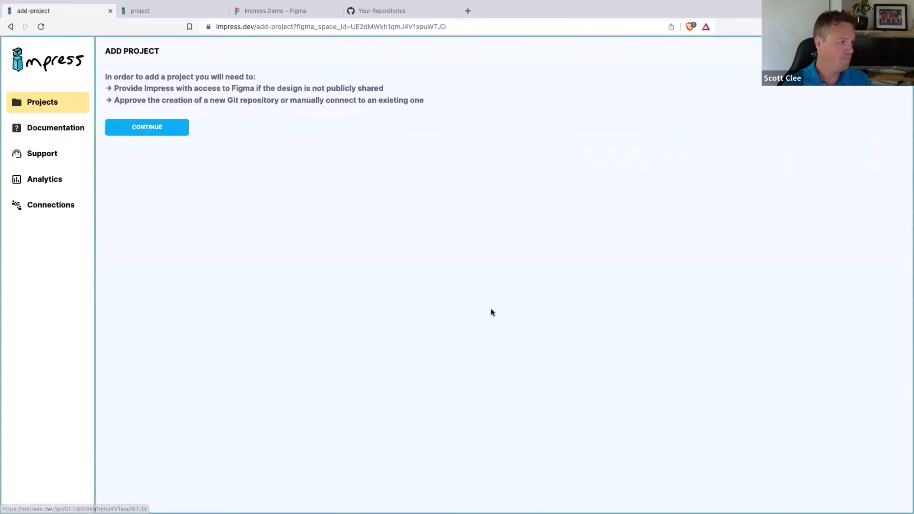
click(156, 130)
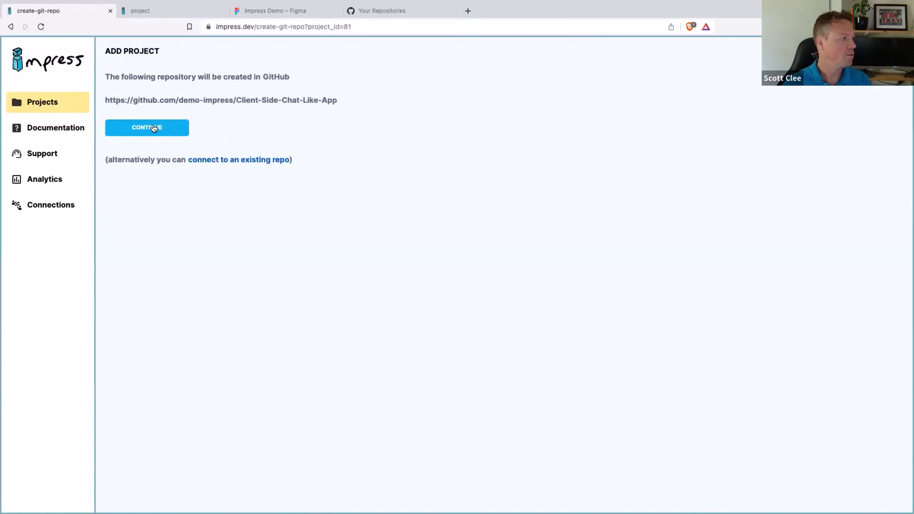
click(153, 128)
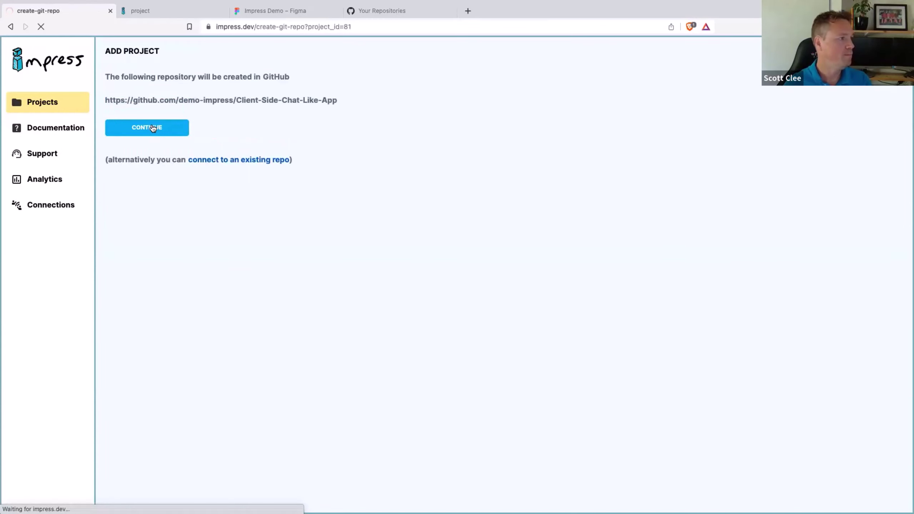
click(32, 63)
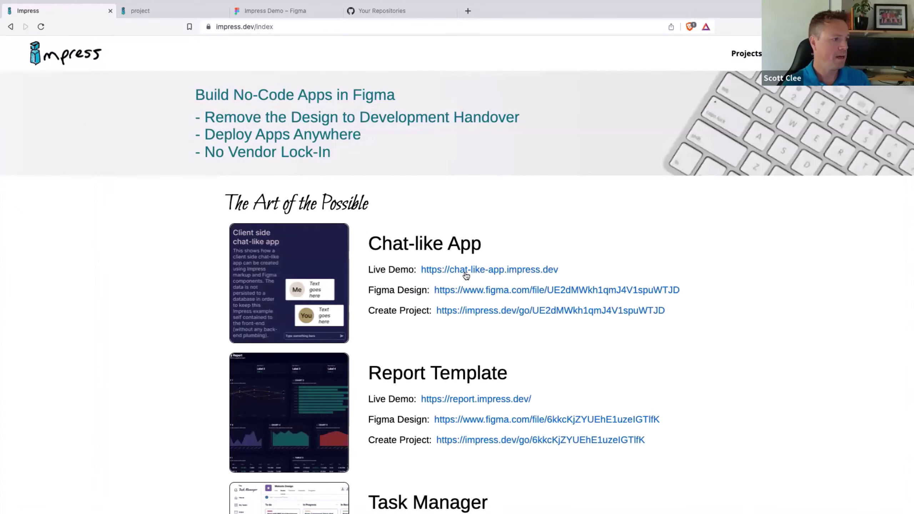
right_click(463, 292)
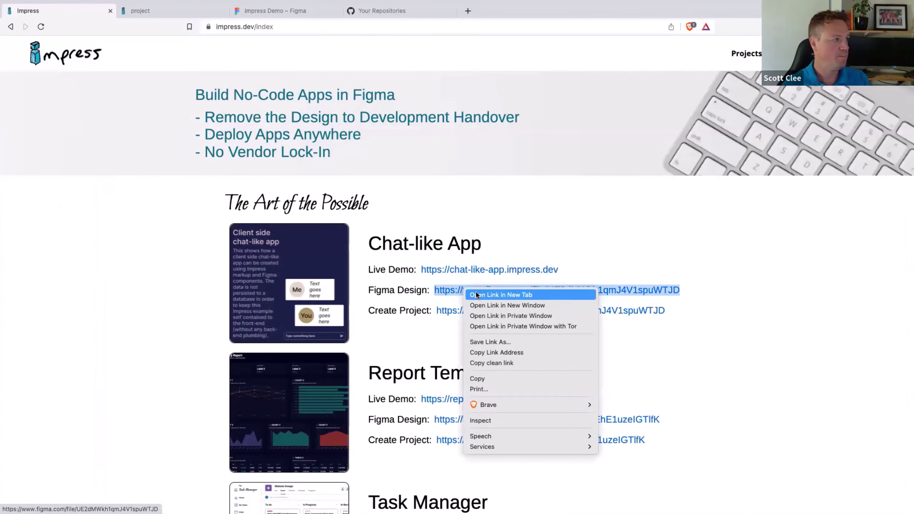
Step: Open the Chat-like App Figma design in a new tab and inspect its desktop and mobile frames
click(476, 295)
click(185, 13)
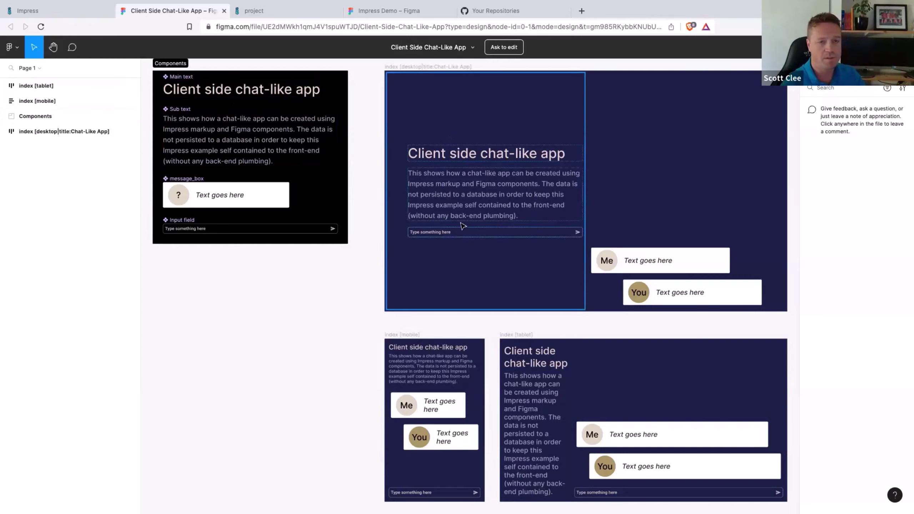
click(423, 68)
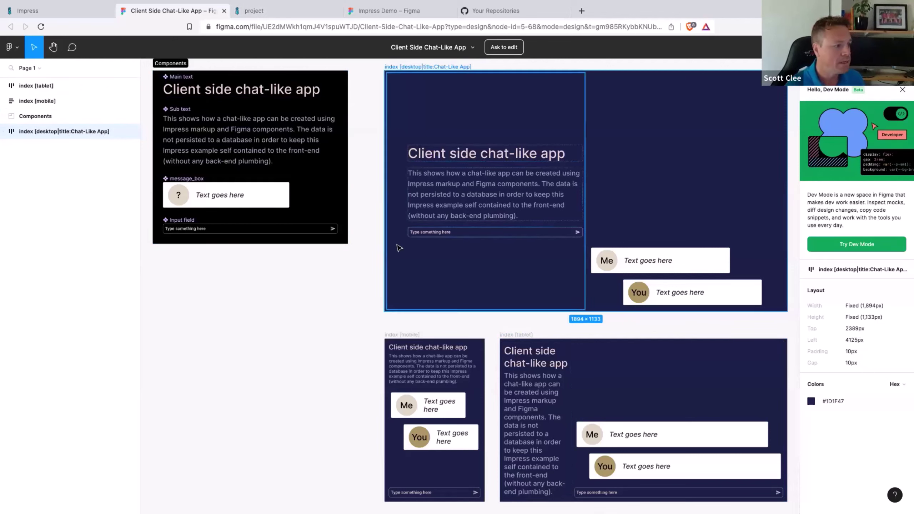
click(402, 344)
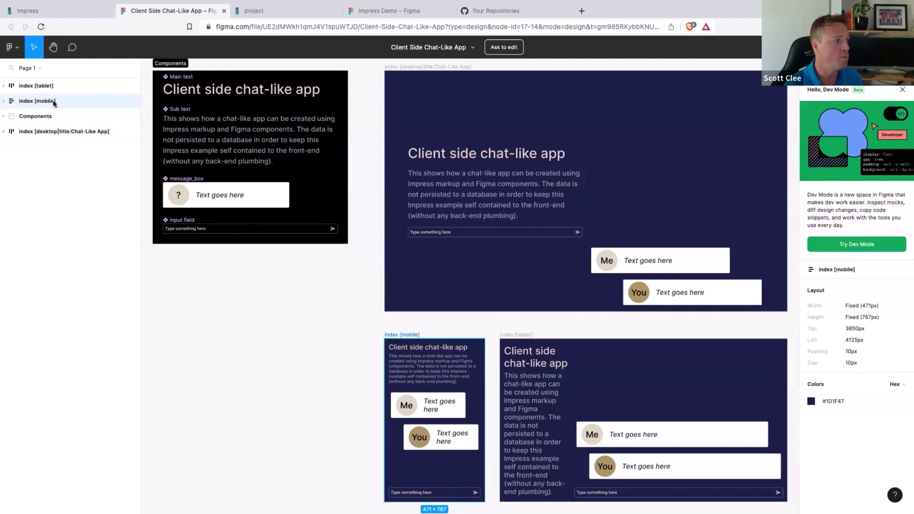
click(281, 351)
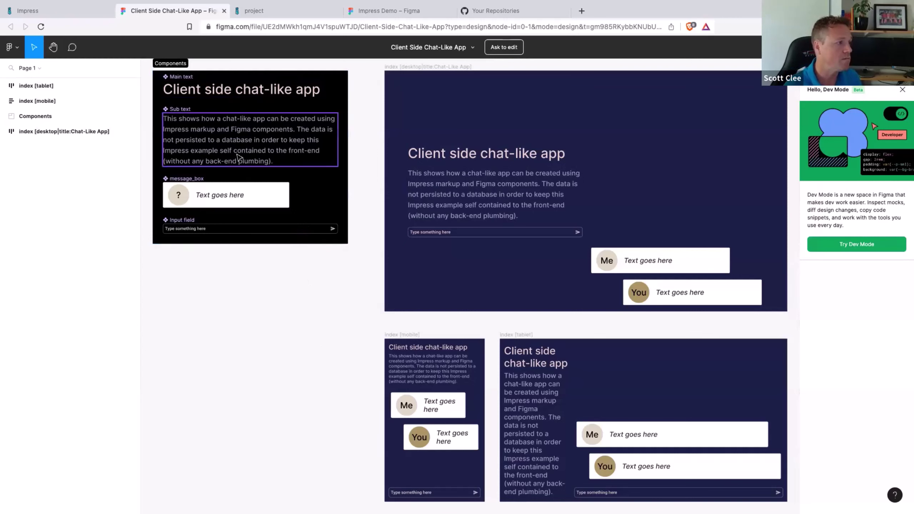
Step: Compare the text and message columns across desktop, tablet and mobile frames, then return to Impress
click(459, 202)
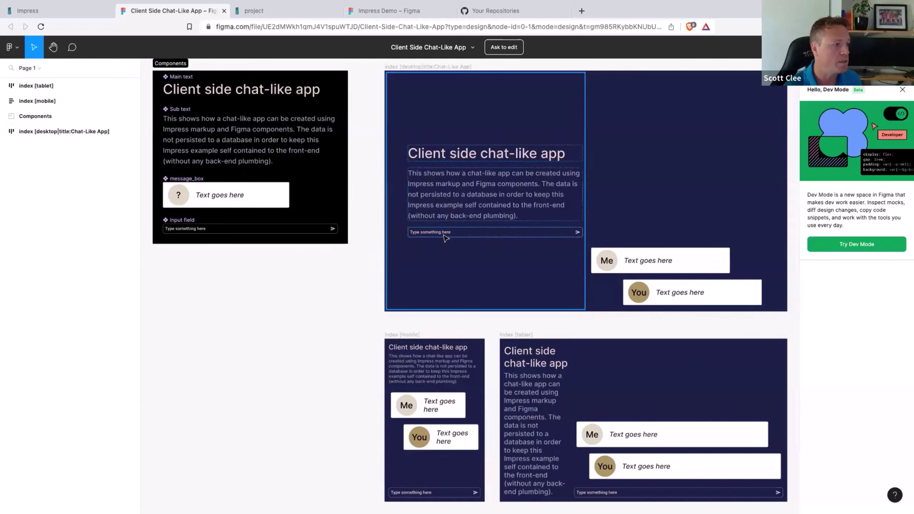
click(648, 274)
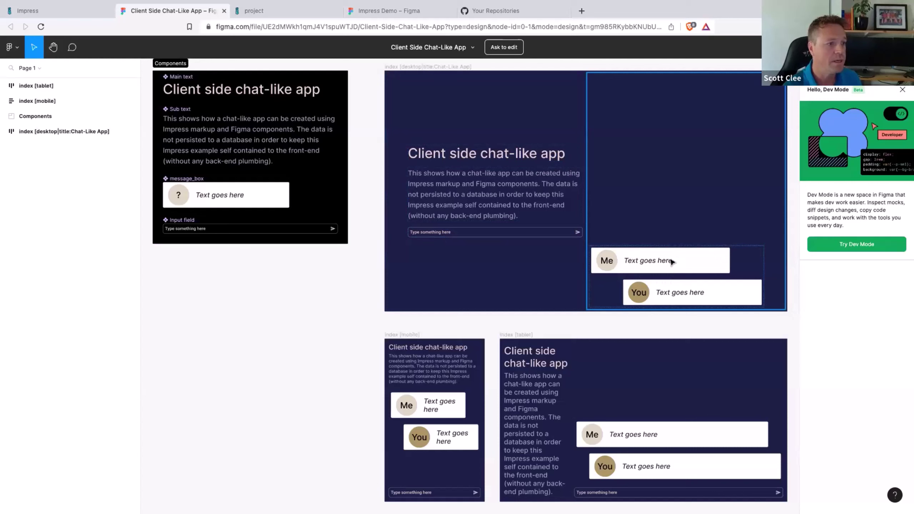
click(654, 457)
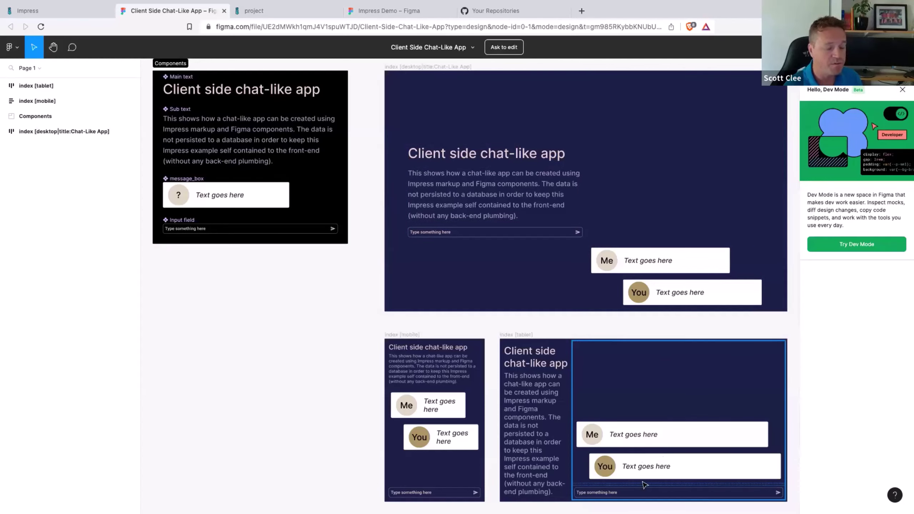
click(438, 454)
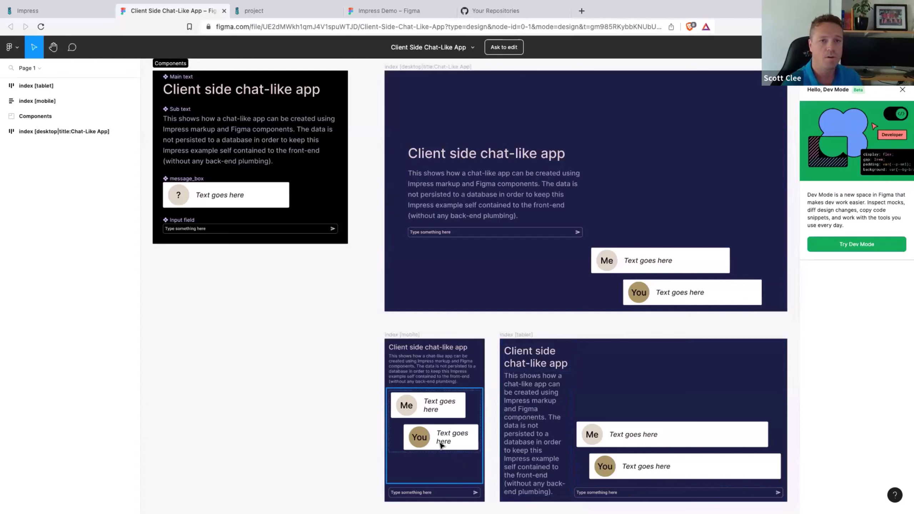
click(429, 220)
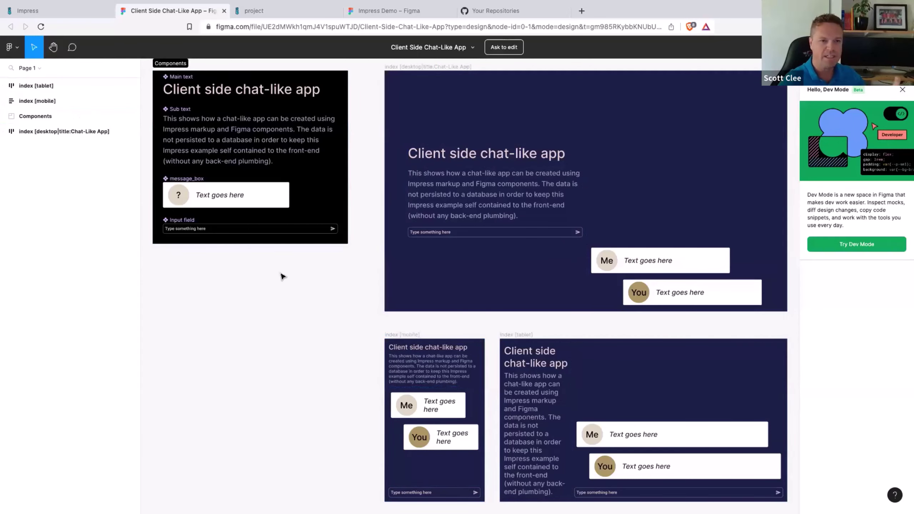
mouse_move(129, 2)
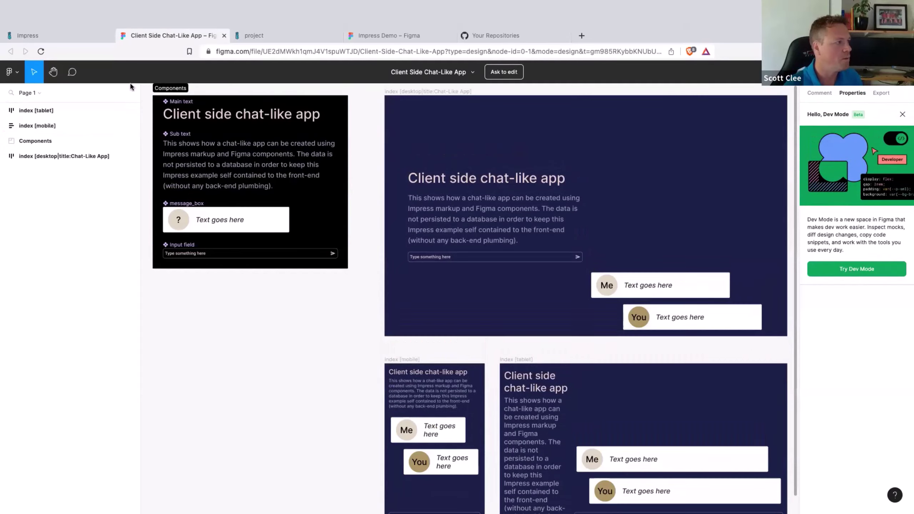
click(280, 38)
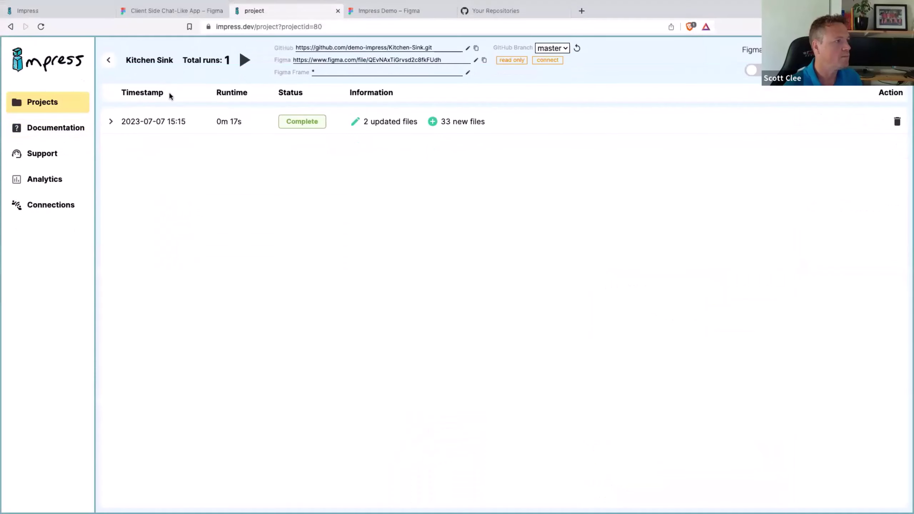
Step: Open the Client Side Chat-Like App project from the Impress project list, then switch to Wappler
click(108, 63)
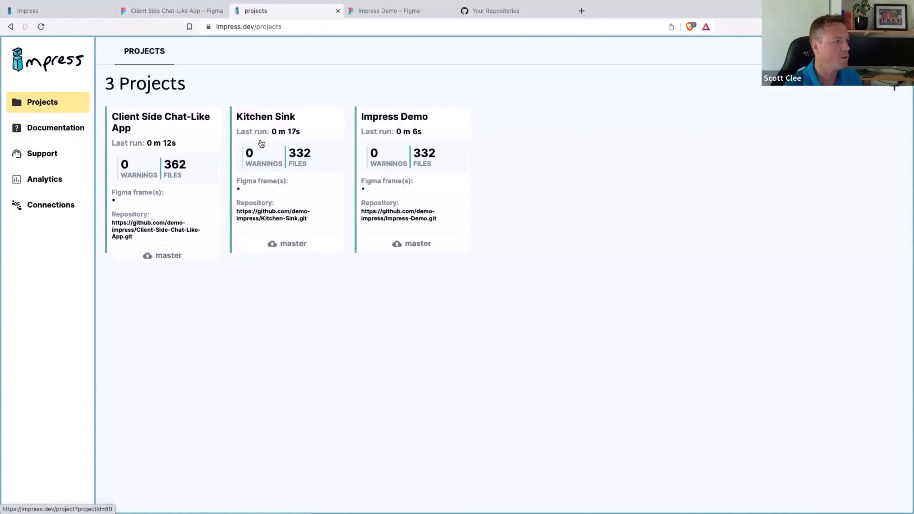
click(166, 121)
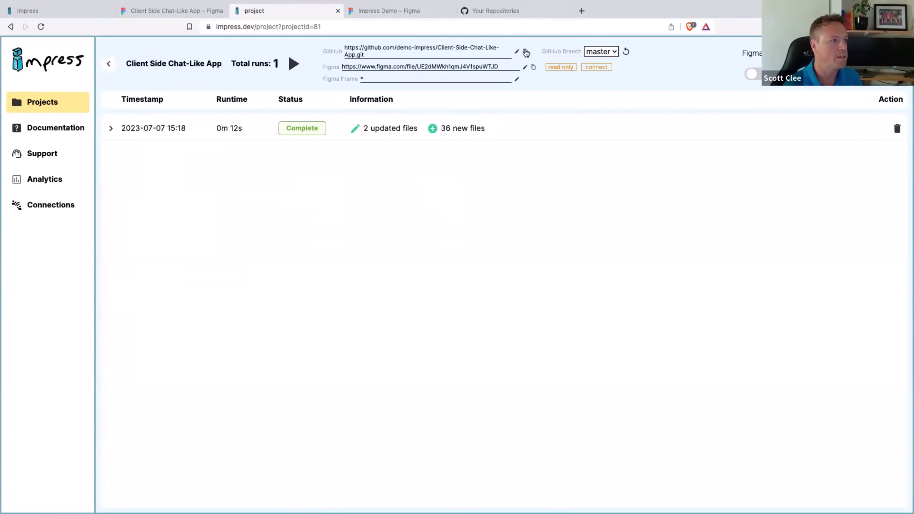
key(ctrl+Right)
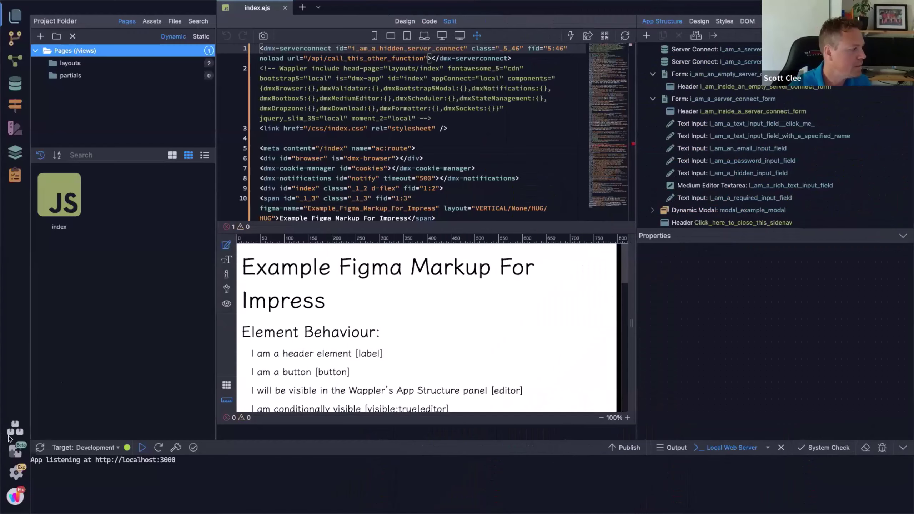
Step: Start a Git clone named ChatDemo using the chat app's pasted repository URL
click(15, 432)
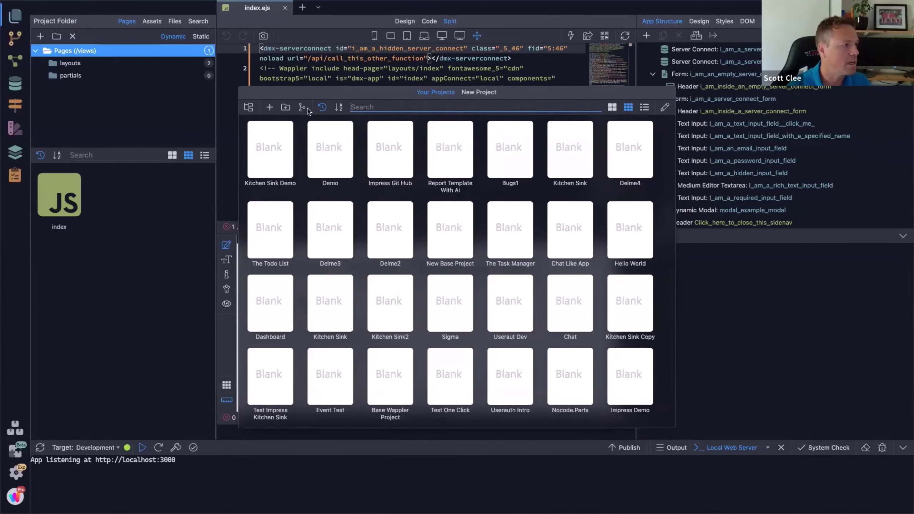
click(302, 108)
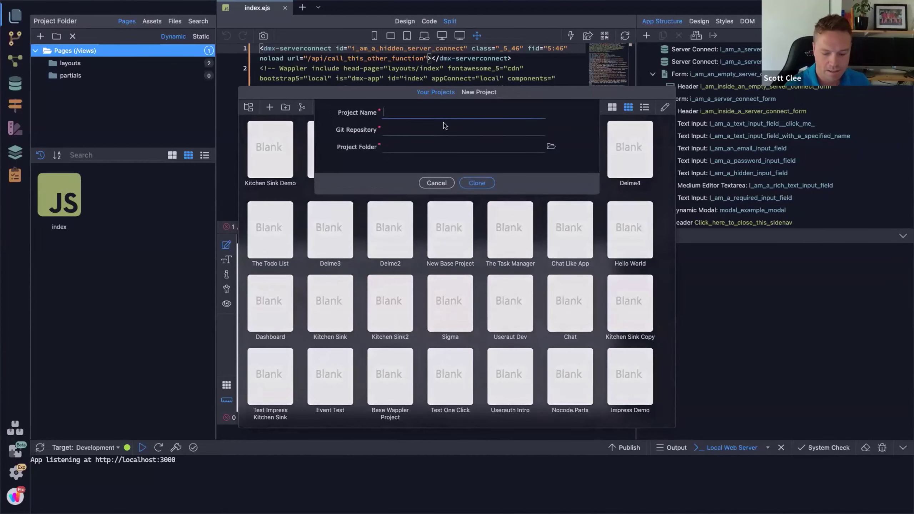
text(ChatDemo)
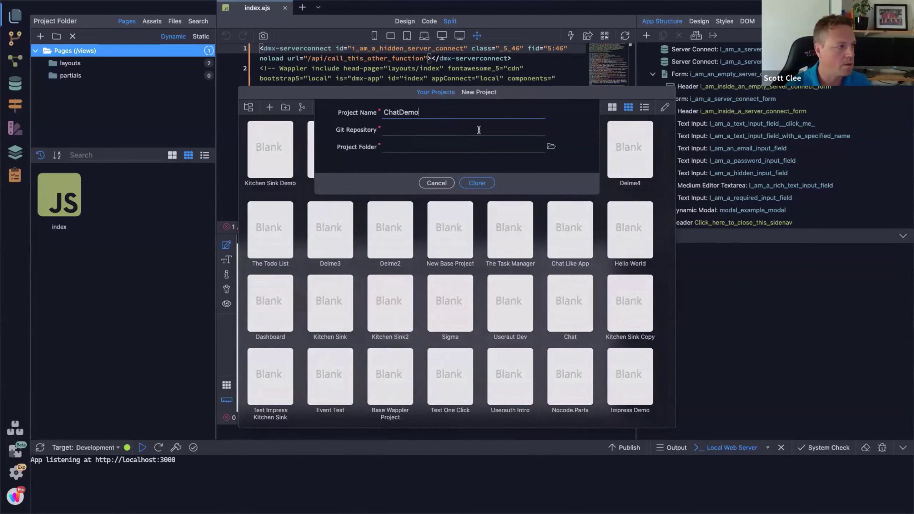
click(479, 130)
text(https://github.com/demo-impress/Client-Side-Chat-Like-App.git)
Step: Create a ChatDemo folder inside Demo and choose it as the project folder
click(553, 147)
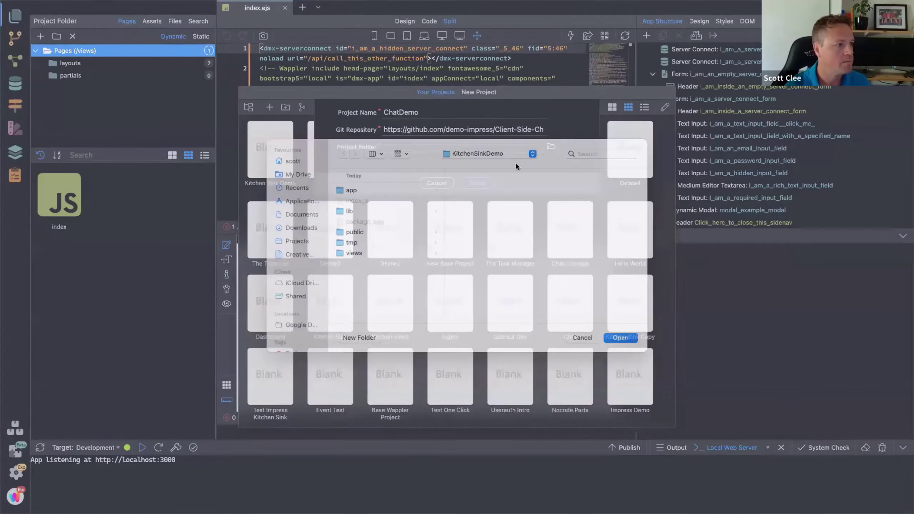
click(516, 165)
click(504, 177)
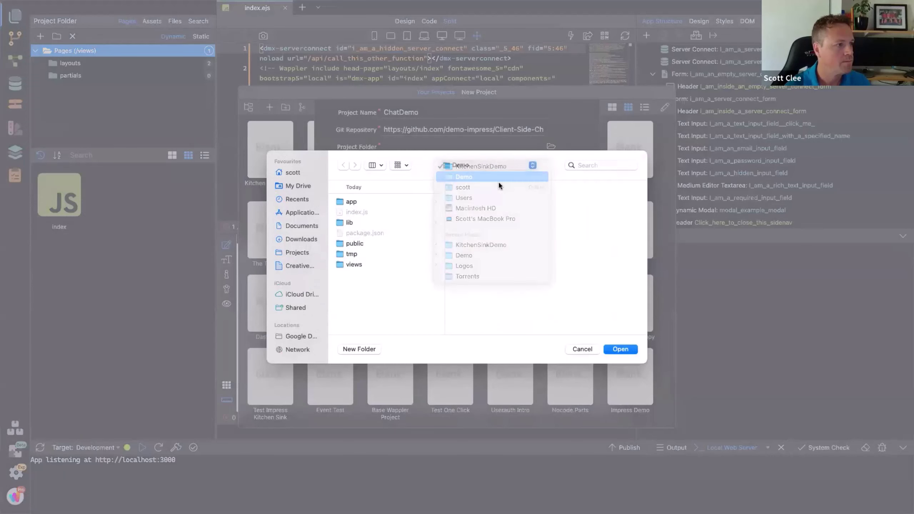
click(368, 347)
text(ChatDemo)
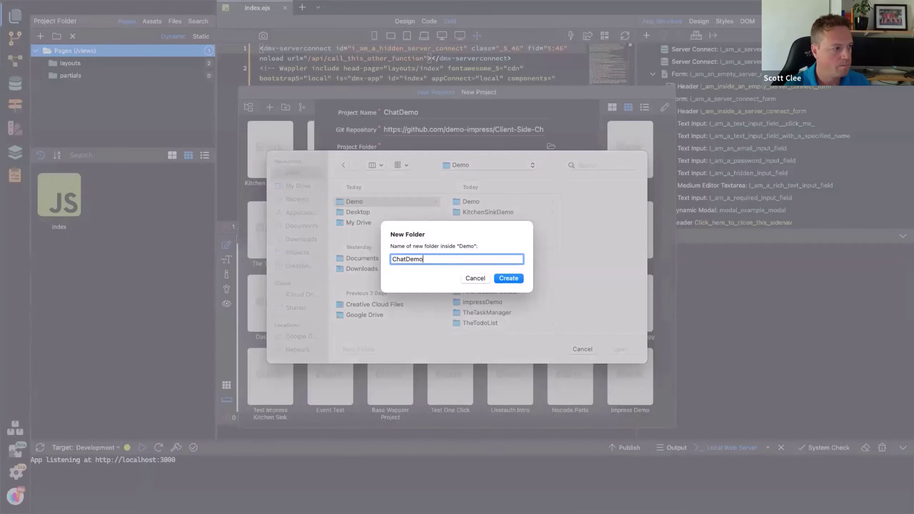
key(Return)
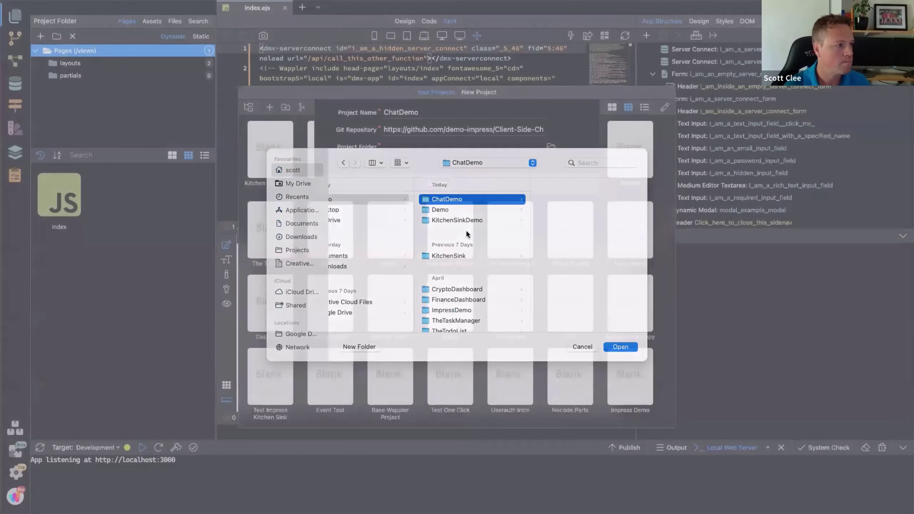
key(Return)
Step: Clone the ChatDemo project and update its framework assets
click(474, 183)
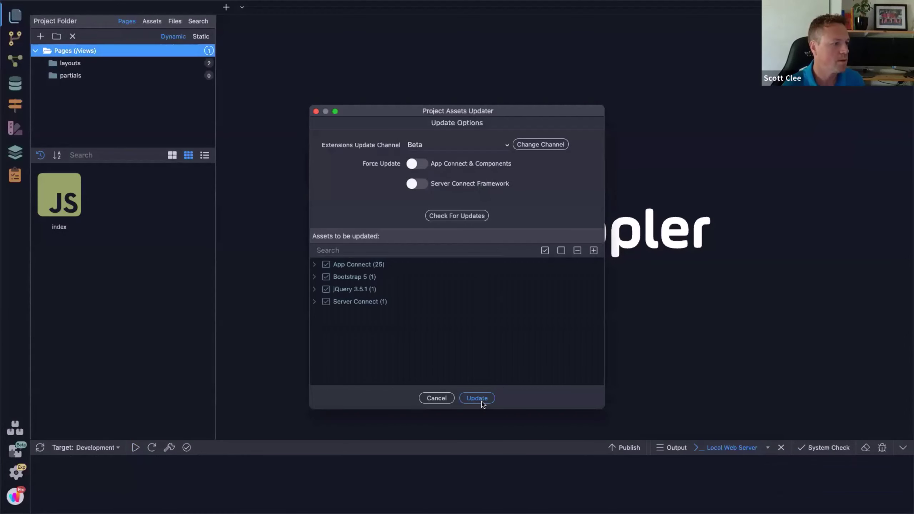
click(482, 401)
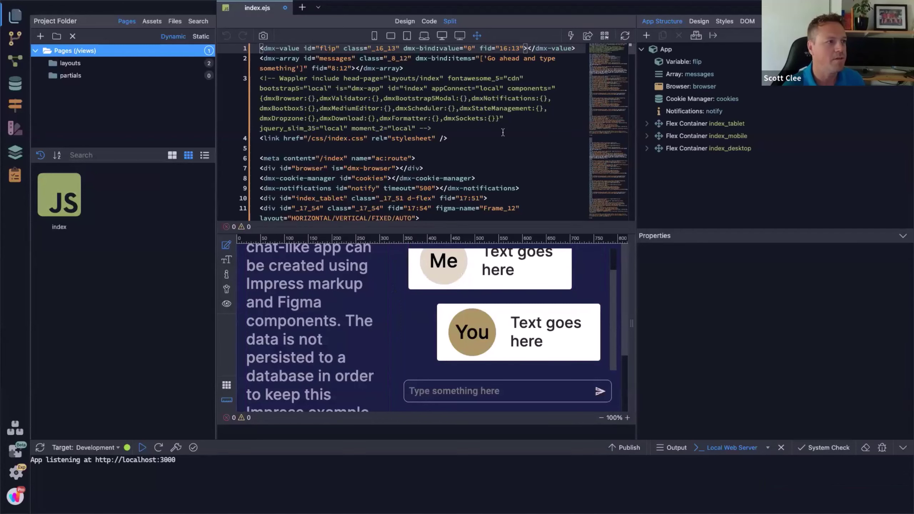
key(ctrl+Left)
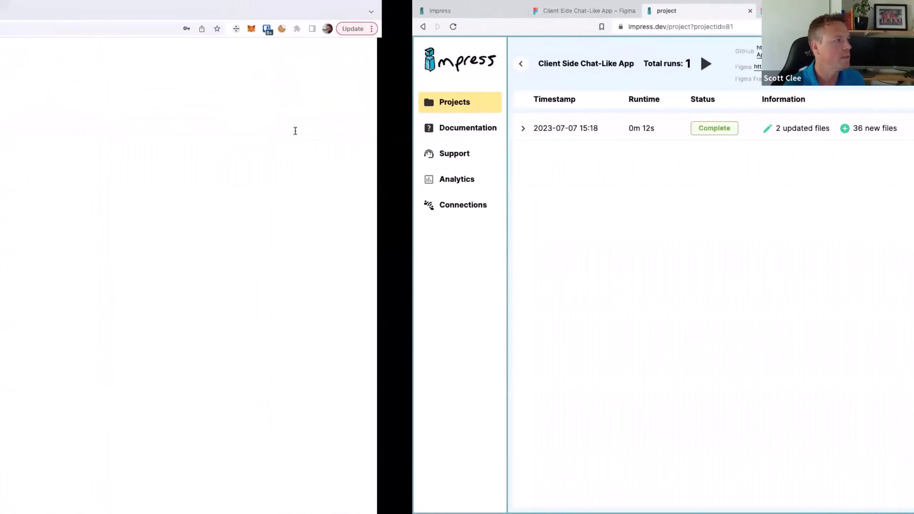
Step: Reload localhost:3000/index and send the chat messages 'HelloWorld' and 'This is a message'
click(40, 29)
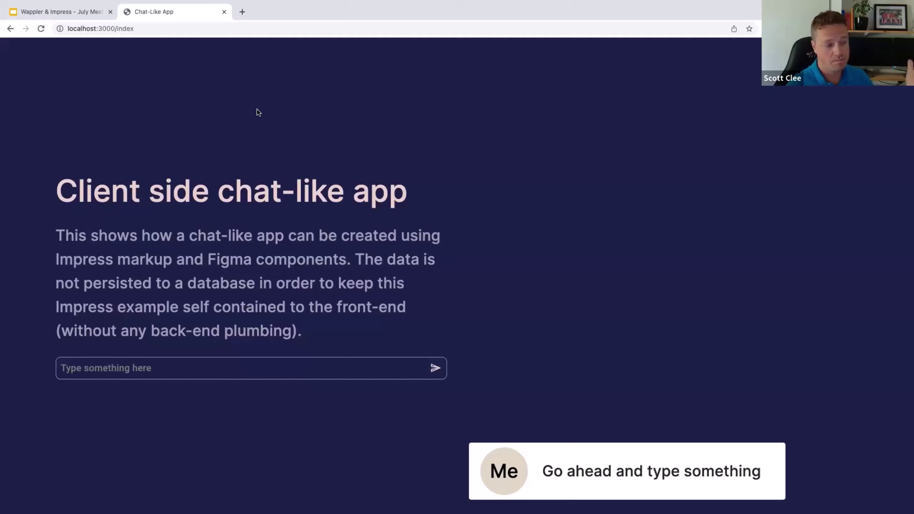
click(185, 368)
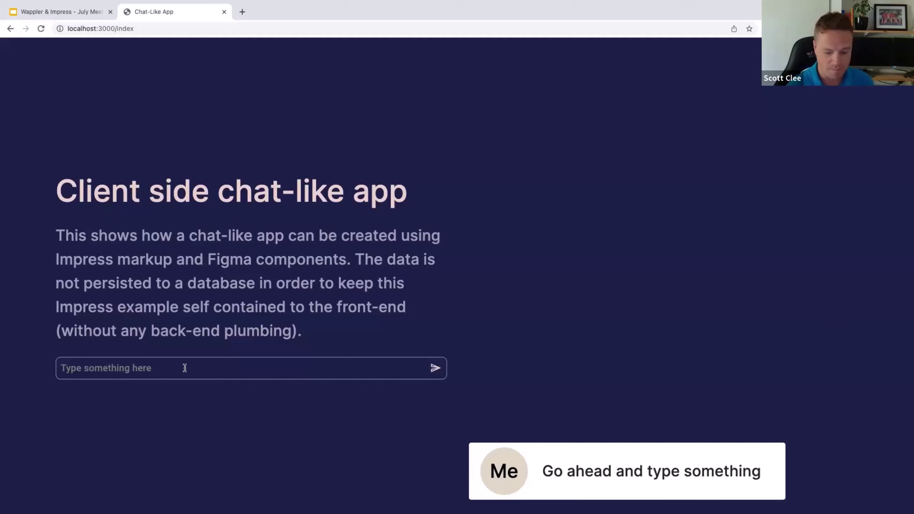
text(HelloWorld)
key(Return)
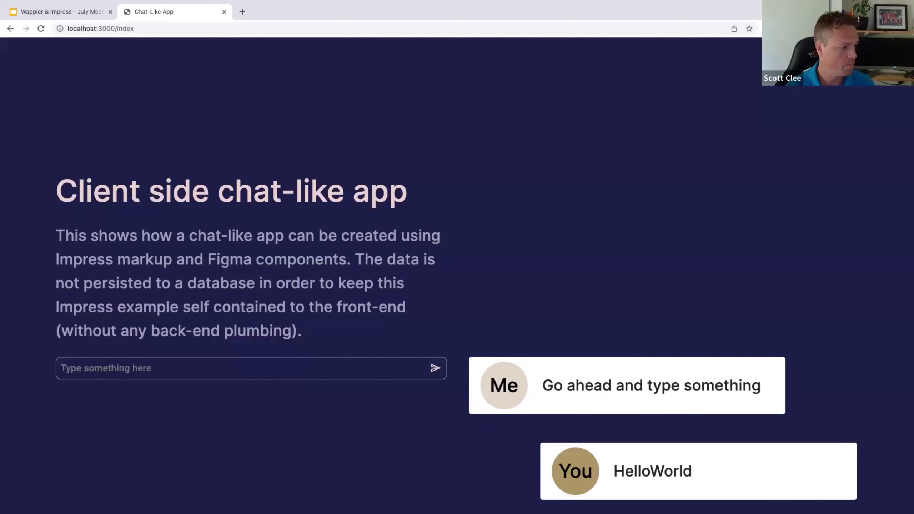
text(Th9s i)
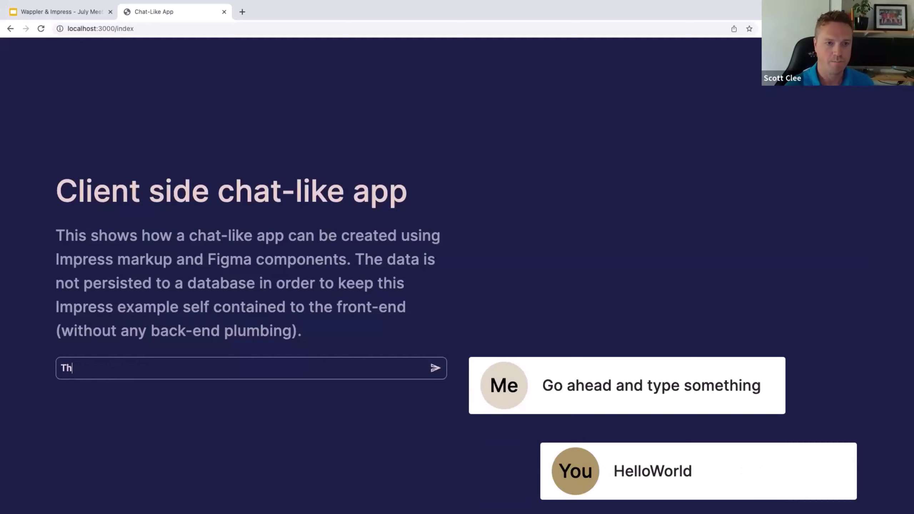
key(BackSpace)
key(BackSpace)
key(BackSpace)
key(BackSpace)
text(is is a message)
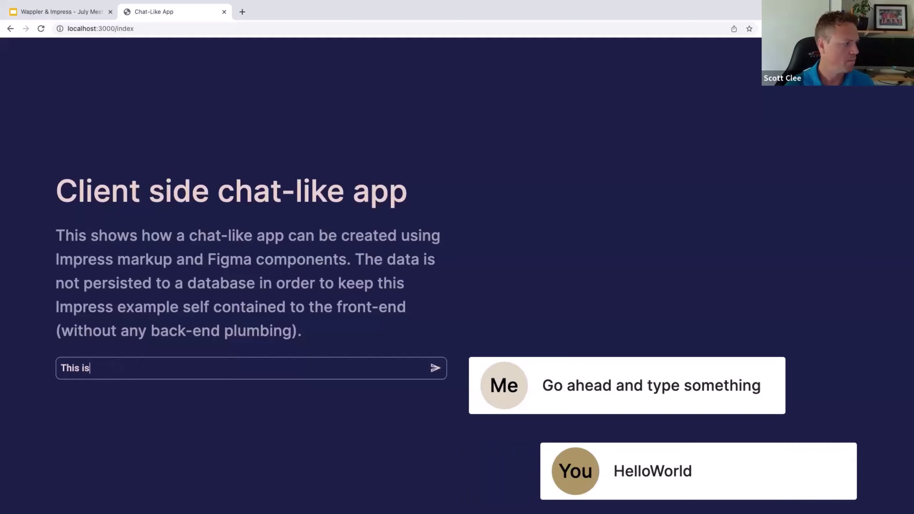
key(Return)
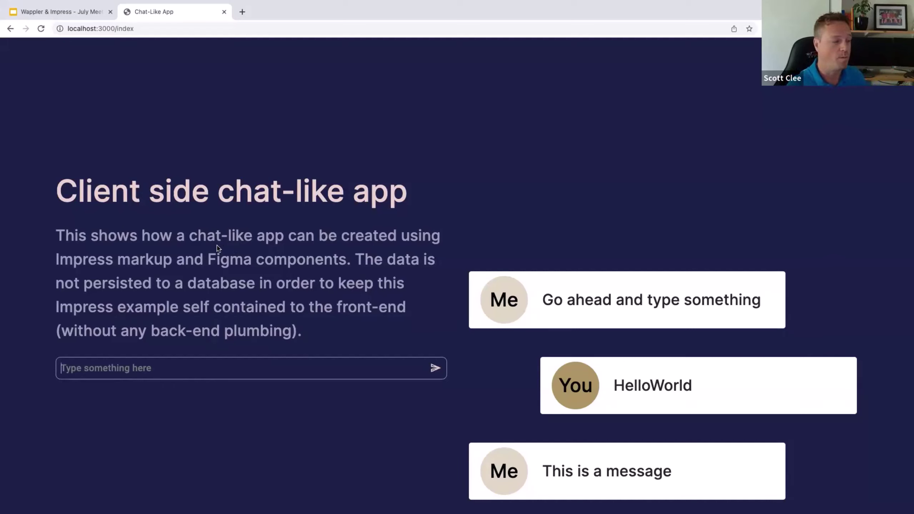
right_click(161, 10)
Step: Duplicate the chat app tab into its own window and shrink it beside the original
click(184, 73)
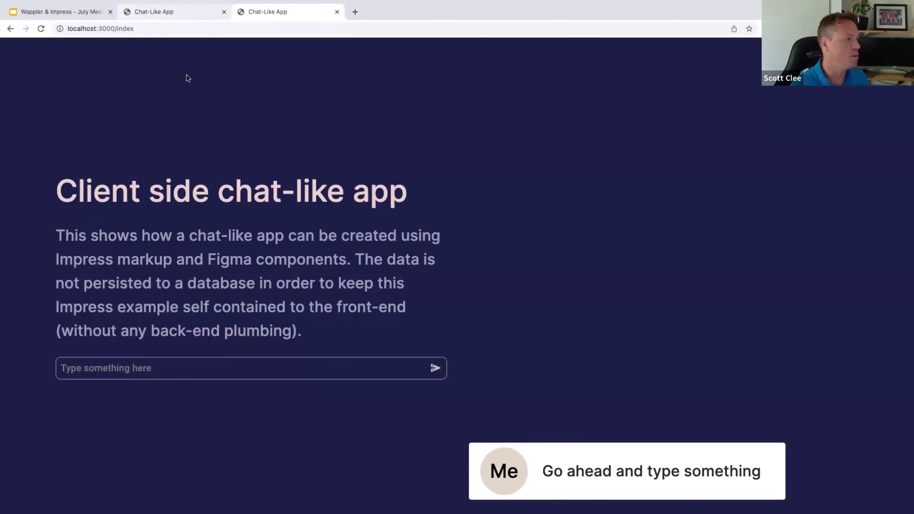
drag(281, 11, 246, 35)
drag(9, 92, 305, 91)
drag(421, 38, 276, 26)
drag(172, 22, 367, 117)
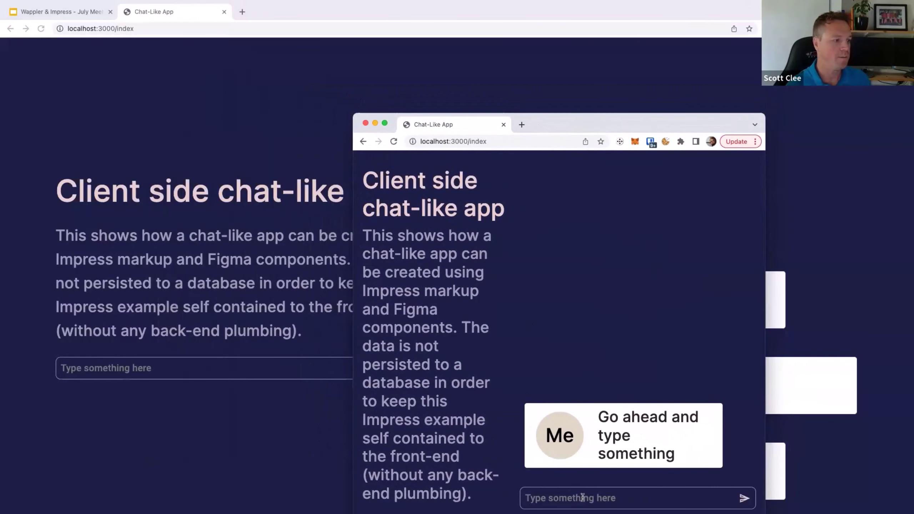
Step: Send 'Hello', then 'Mobile!!' at mobile width, and enlarge the window again
text(Hello)
key(Return)
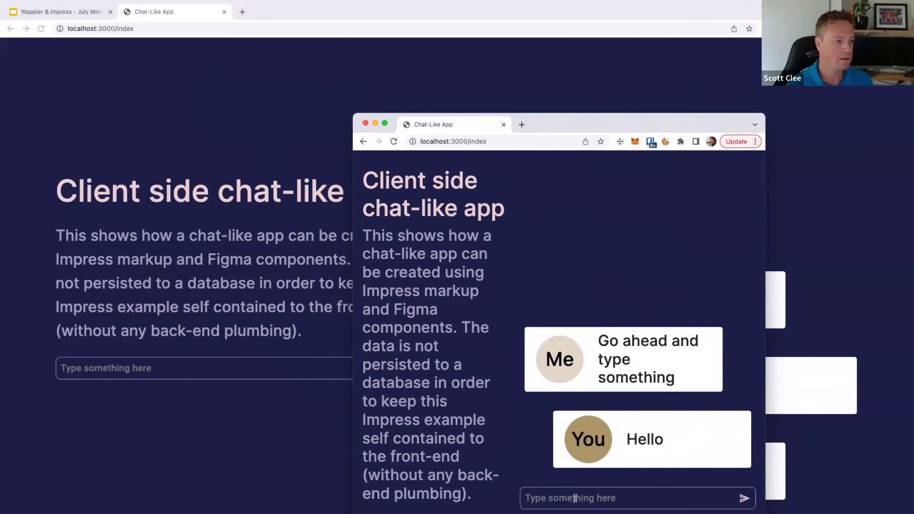
drag(353, 208, 528, 208)
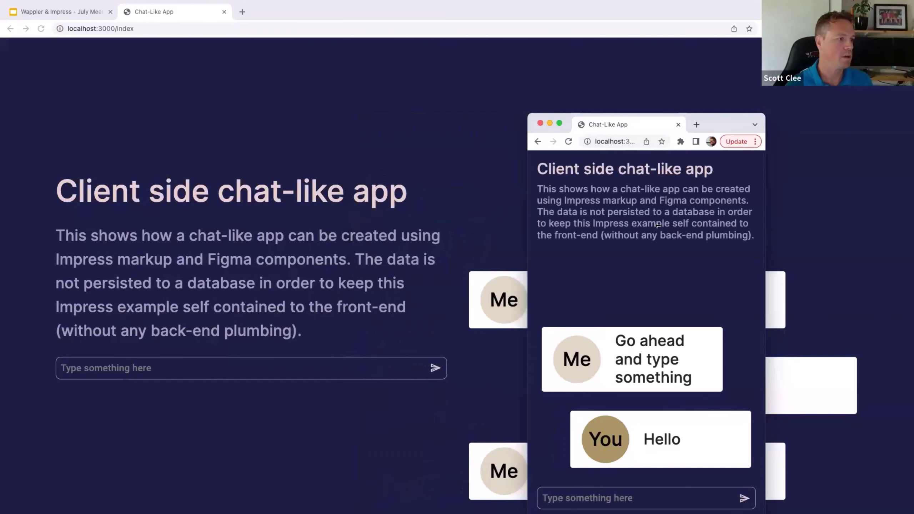
text(Mobile!!)
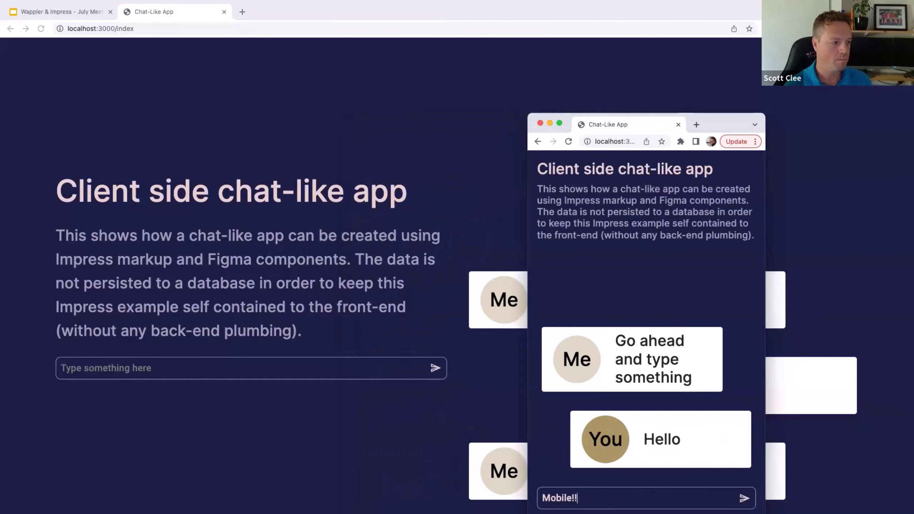
key(Return)
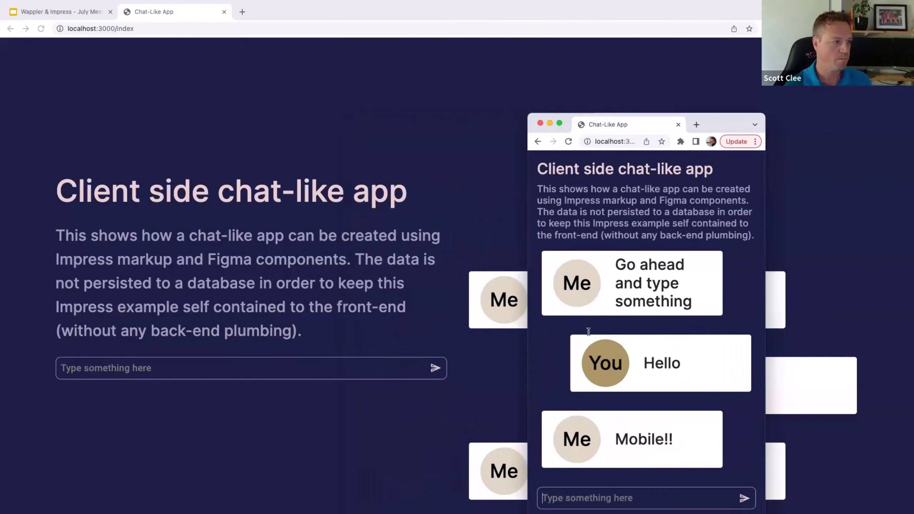
drag(533, 110, 28, 86)
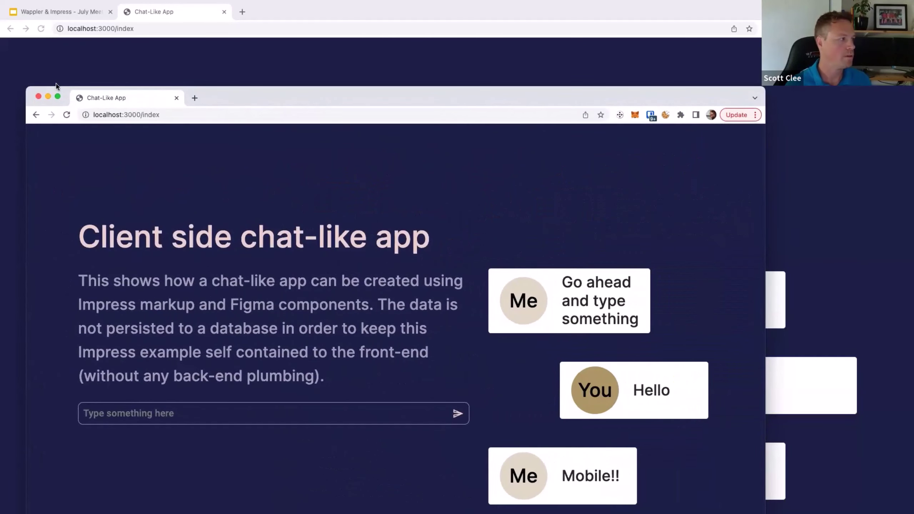
drag(266, 91, 281, 53)
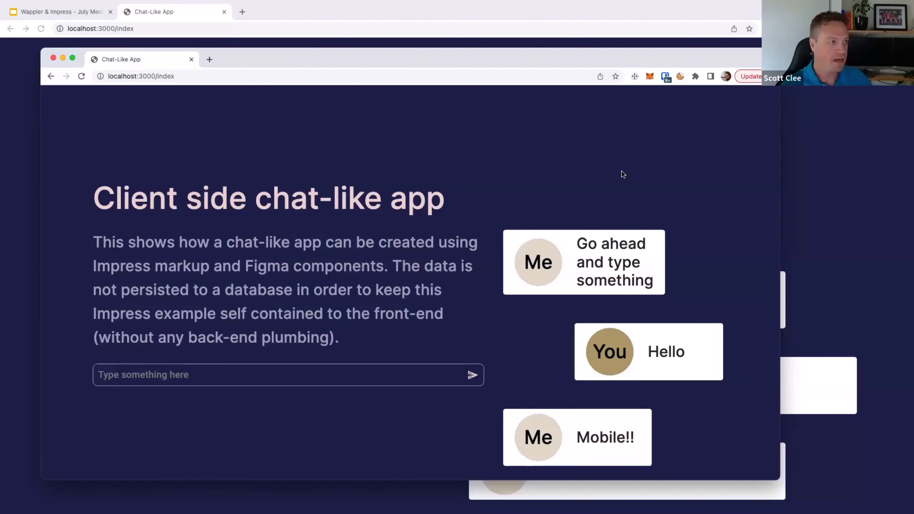
key(ctrl+Left)
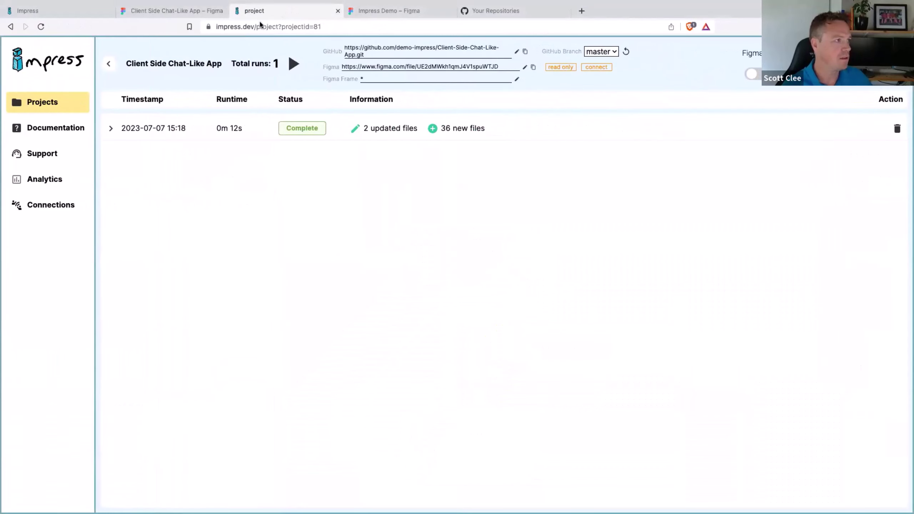
Step: Switch to the browser tab holding the Client Side Chat-Like App Figma file
click(184, 11)
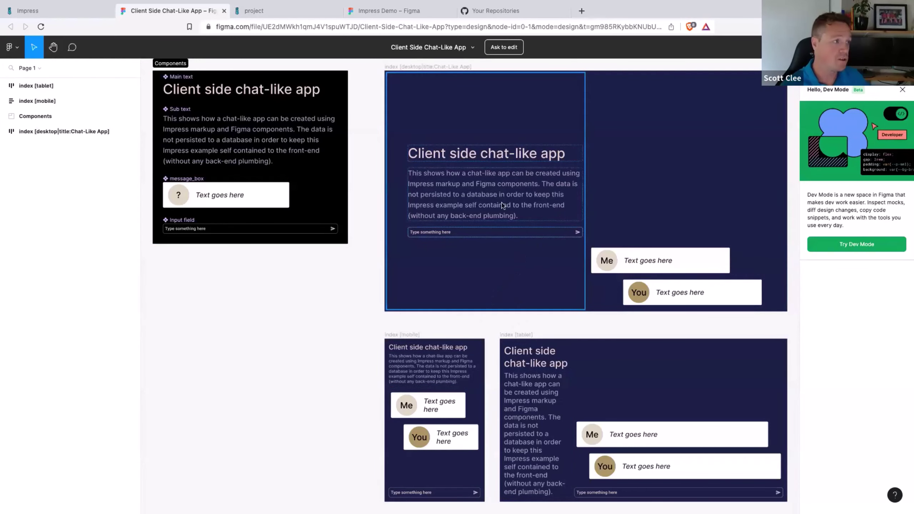
Step: Select the desktop chat-app frame in Figma, then clear the selection
click(420, 72)
click(438, 327)
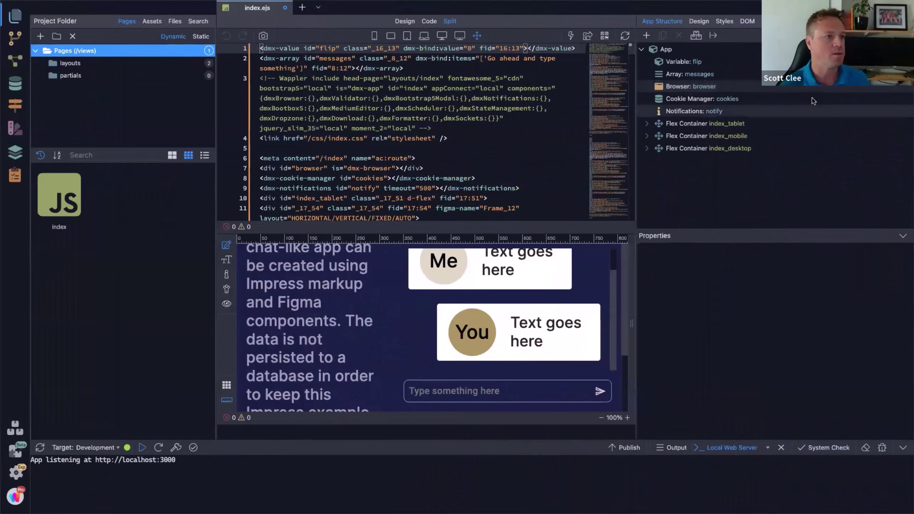
Step: Expand the index_tablet, index_desktop and index_mobile flex containers to reveal their children
click(646, 125)
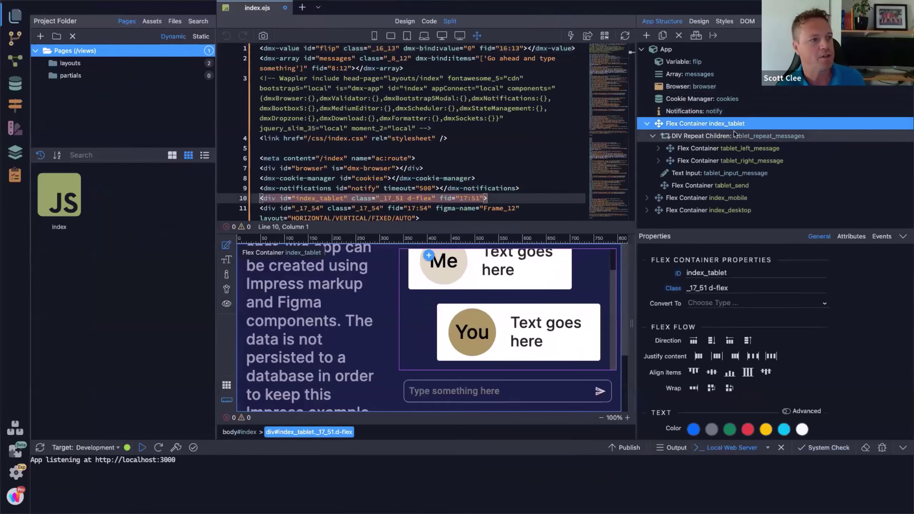
click(647, 125)
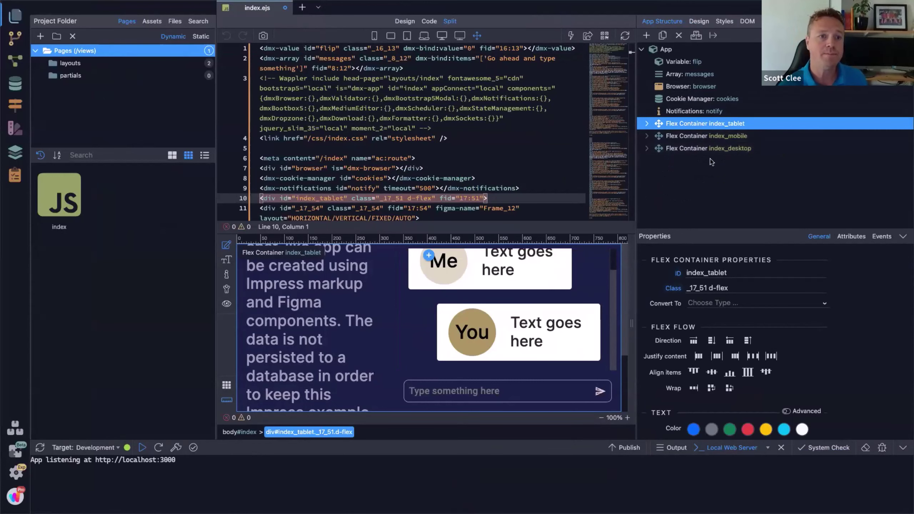
click(645, 148)
click(647, 135)
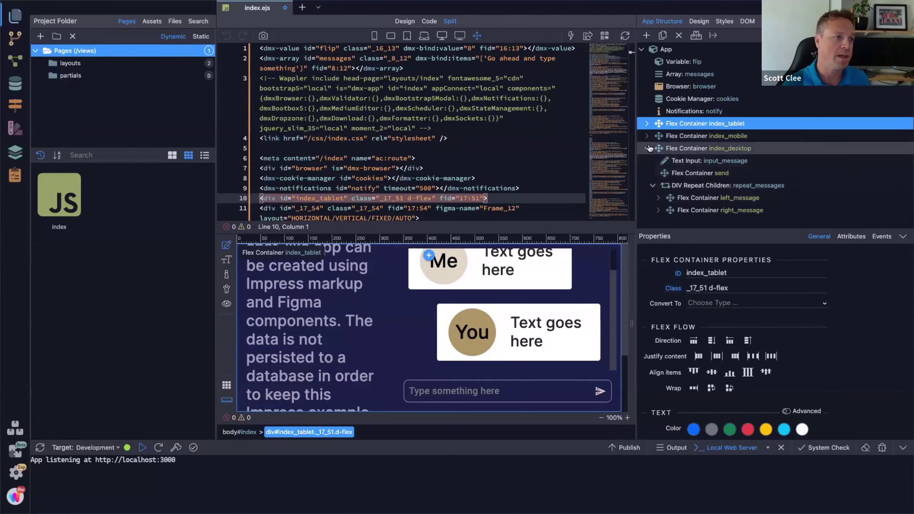
click(653, 148)
Step: Collapse the tablet, mobile and desktop containers, then glance at Figma and return to Wappler
click(647, 124)
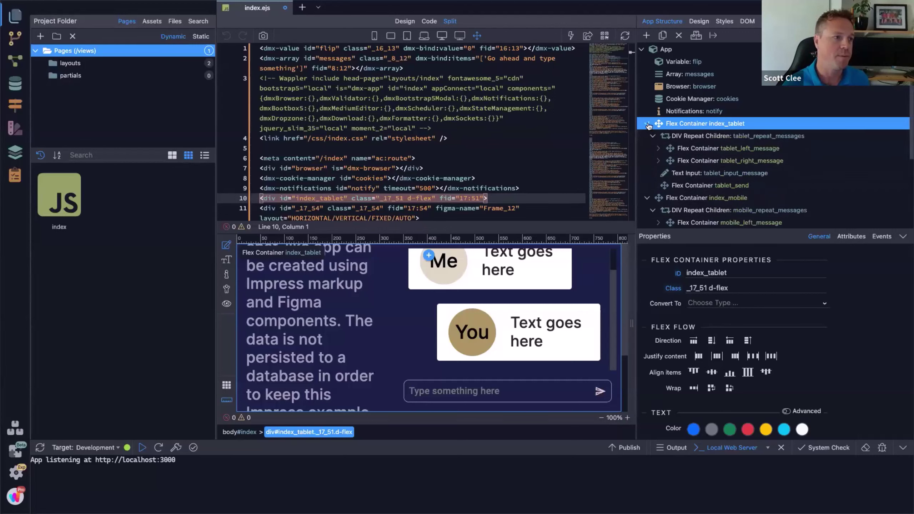
click(647, 124)
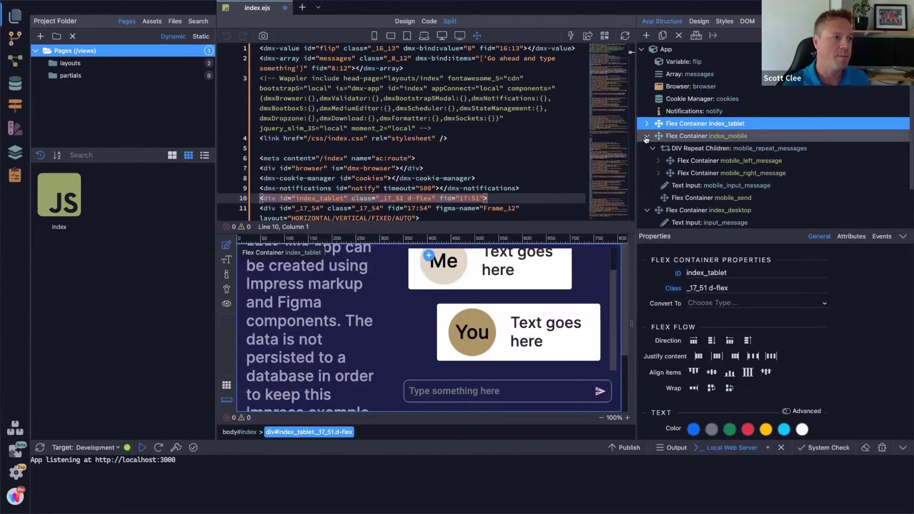
click(647, 135)
click(647, 148)
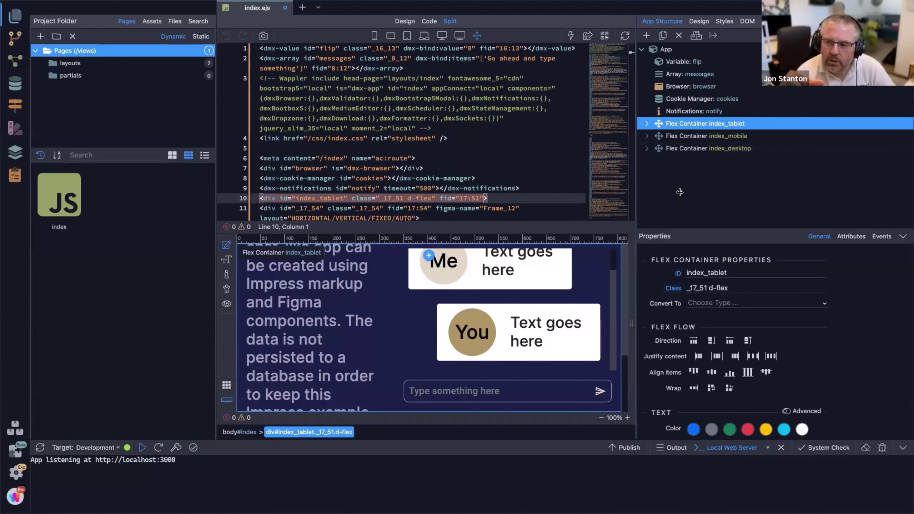
key(ctrl+Left)
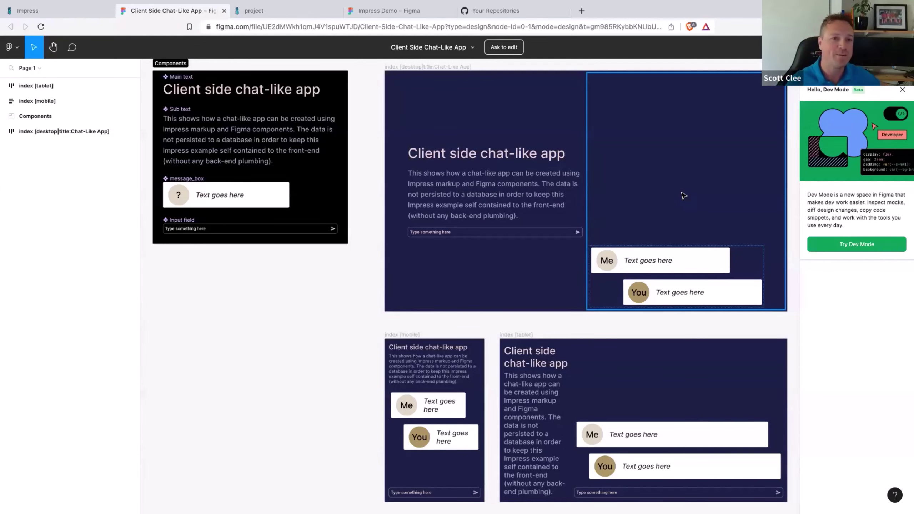
key(ctrl+Right)
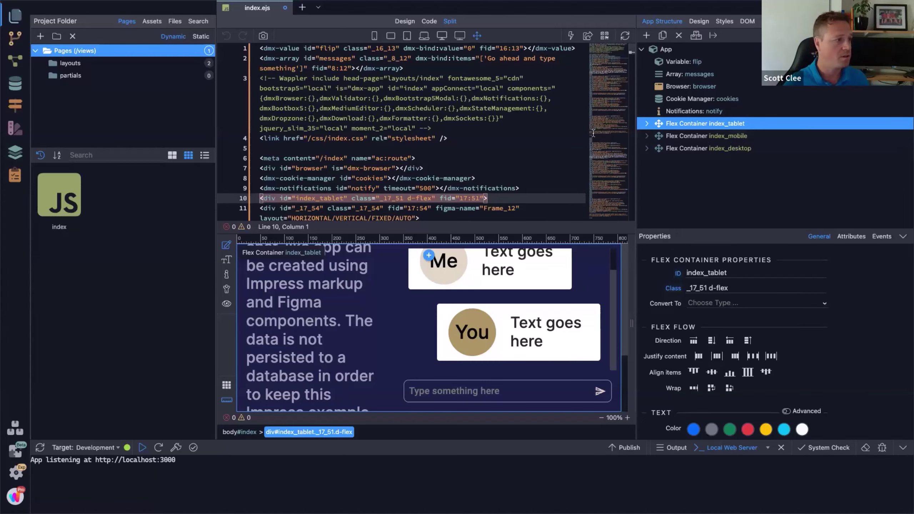
Step: Back in Figma, select the message_box component in the Components frame
key(ctrl+Left)
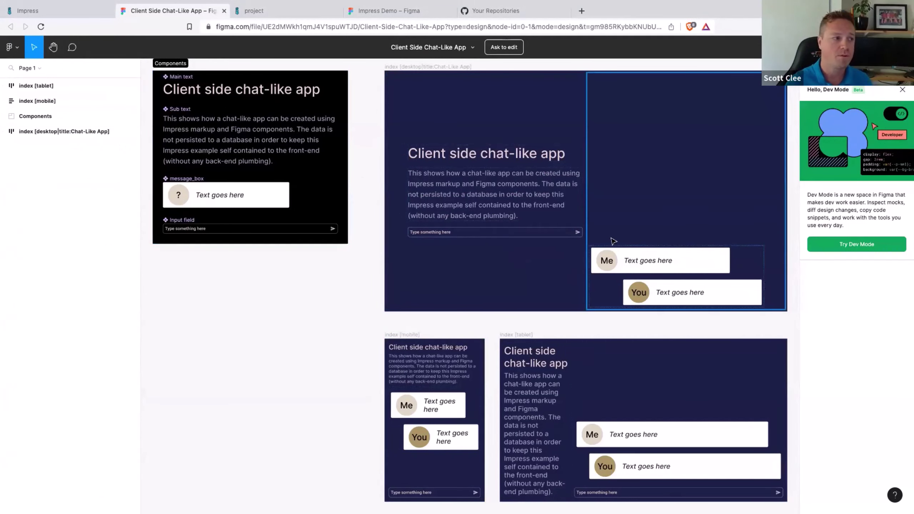
click(211, 194)
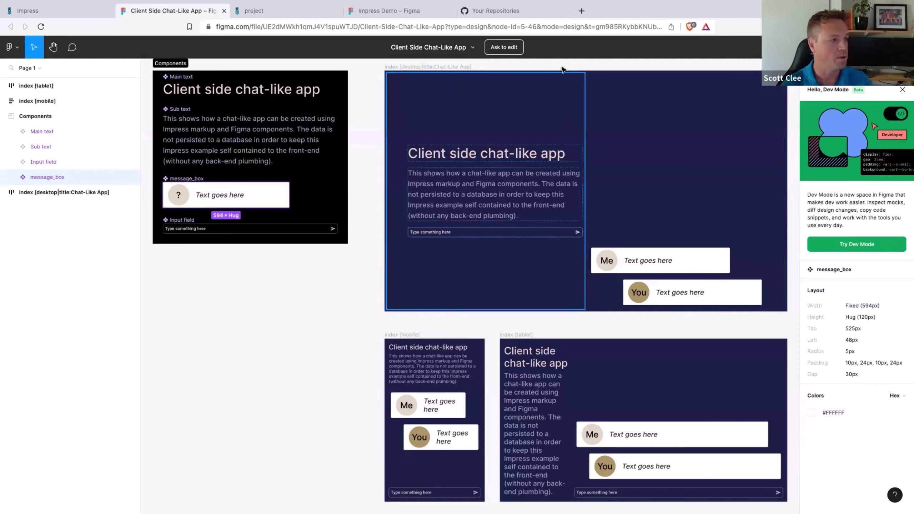
Step: Read message_box's 594px width and 30px gap, deselect it, and switch to Wappler
click(293, 332)
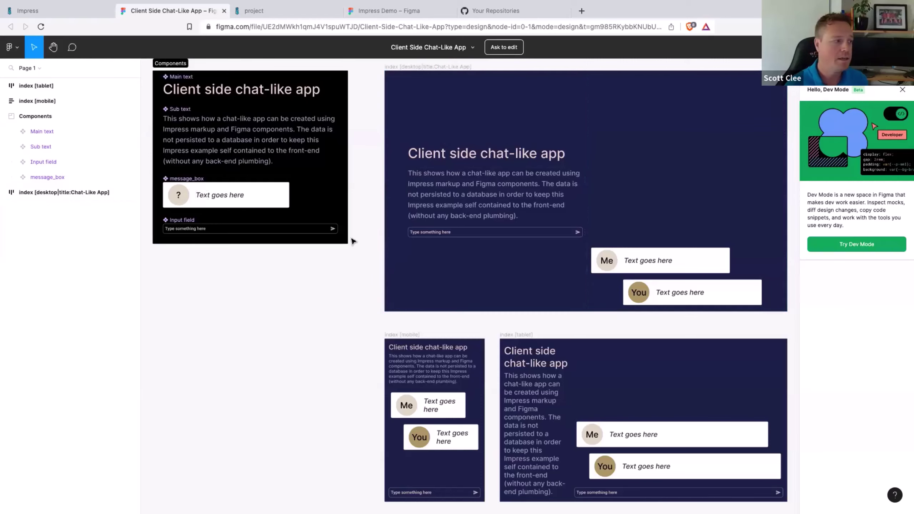
key(ctrl+Right)
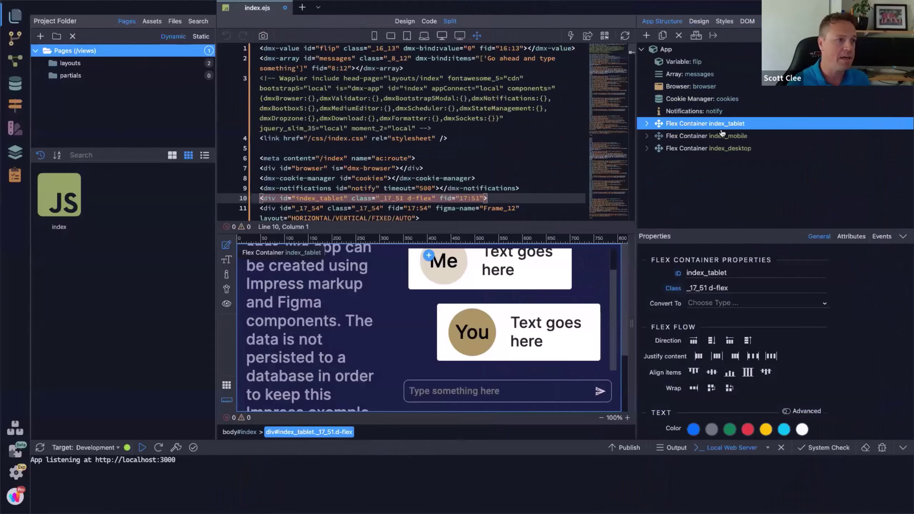
Step: Expand index_tablet to list its repeated messages, text input and send container, scrolling the code
click(647, 124)
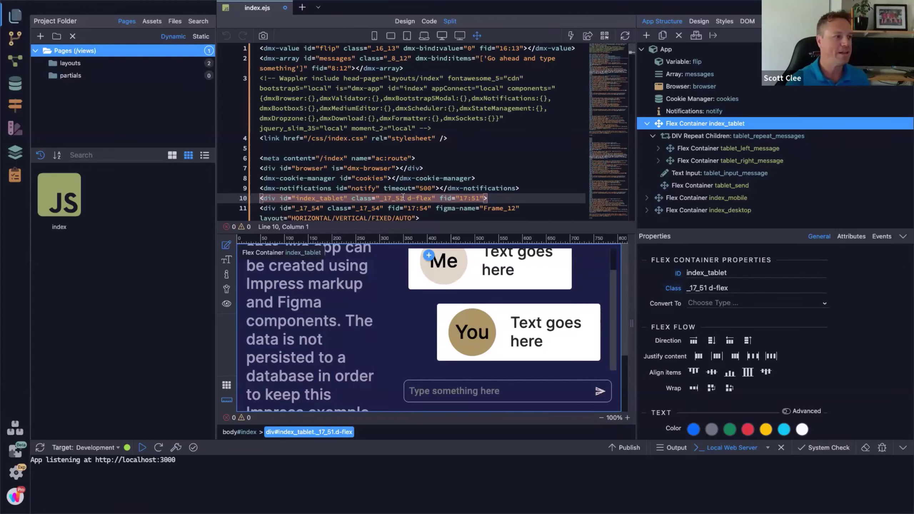
scroll(432, 187, down, 1)
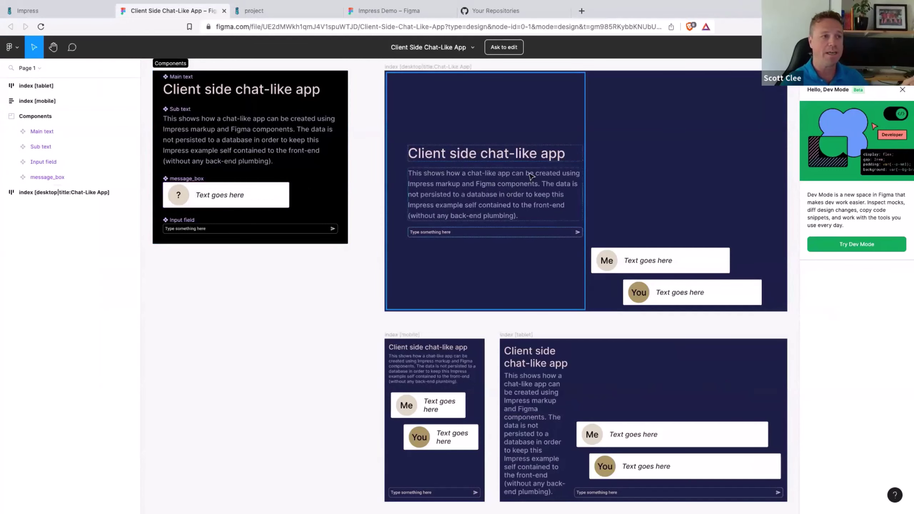
Step: Check the desktop frame's 1894×1133 size and #1D1F47 background, then return to Wappler
click(442, 71)
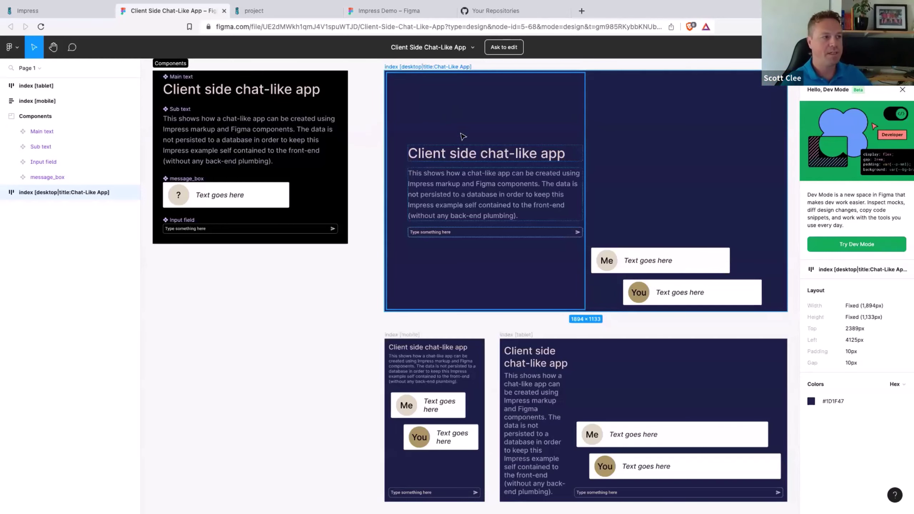
key(ctrl+Right)
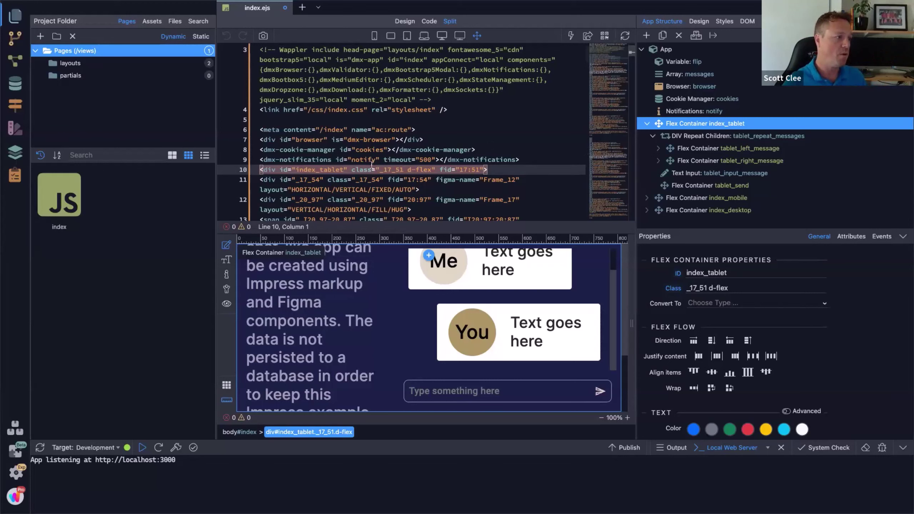
Step: Look over the index_tablet container's code, class _17_51 d-flex, beside the chat preview
mouse_move(364, 168)
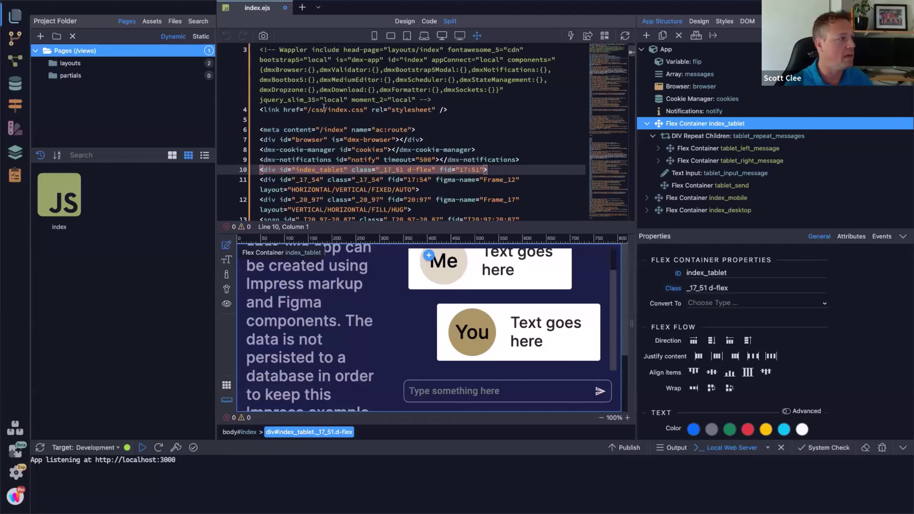
click(282, 36)
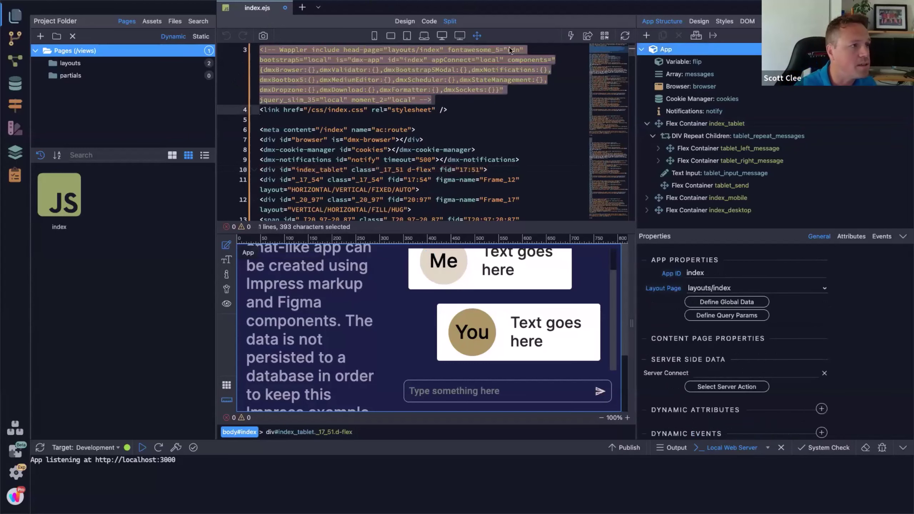
click(548, 128)
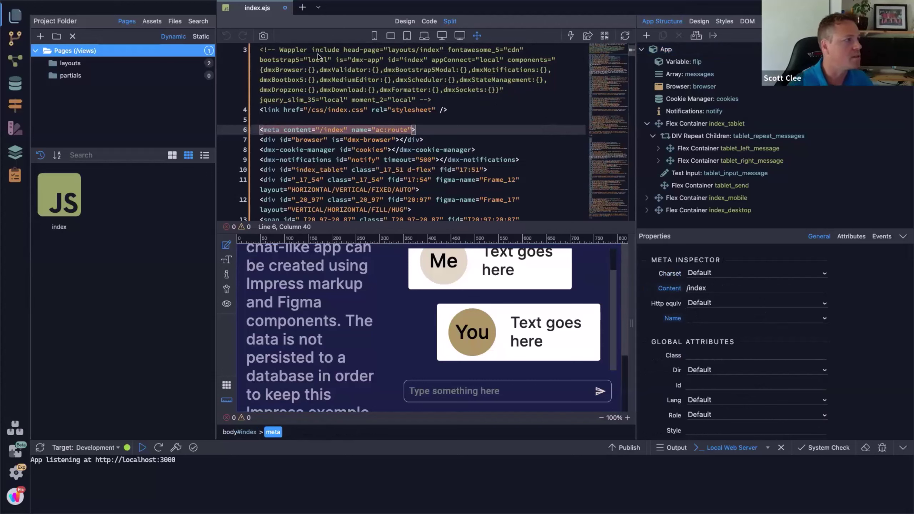
click(320, 90)
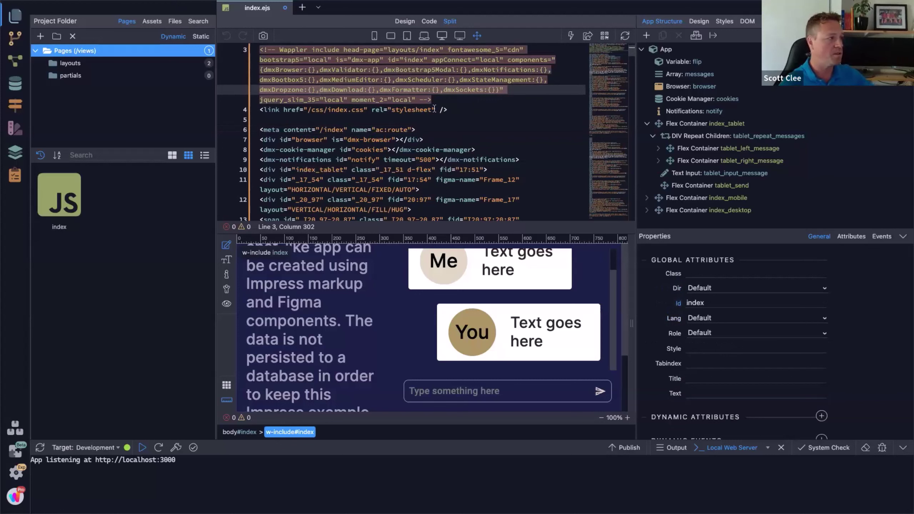
drag(380, 170, 404, 170)
click(290, 169)
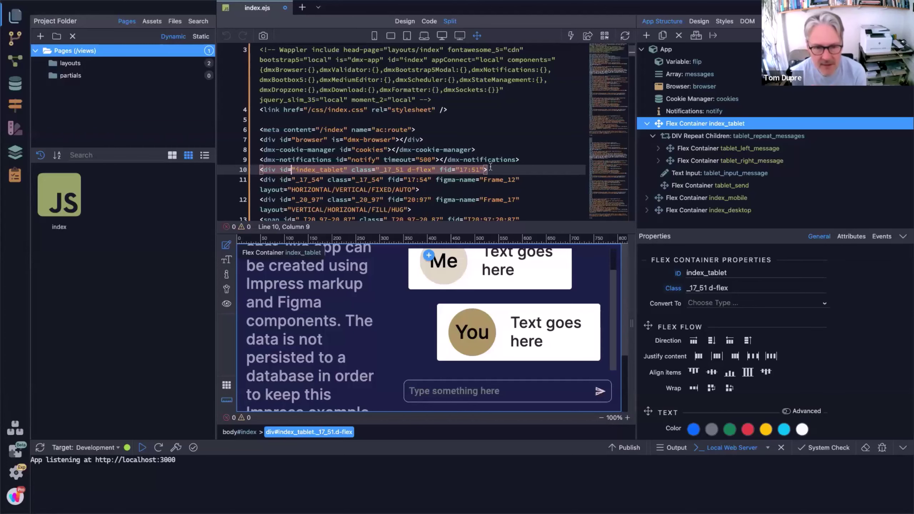
Step: Swipe to the desktop showing the Client Side Chat-Like App Figma design
key(ctrl+Left)
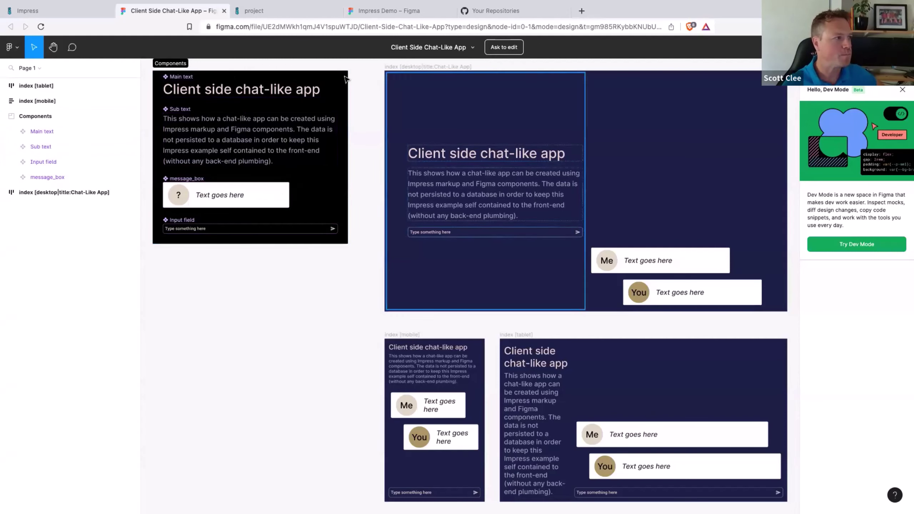
Step: Open the impress.dev project page for Client Side Chat-Like App in the browser
mouse_move(679, 2)
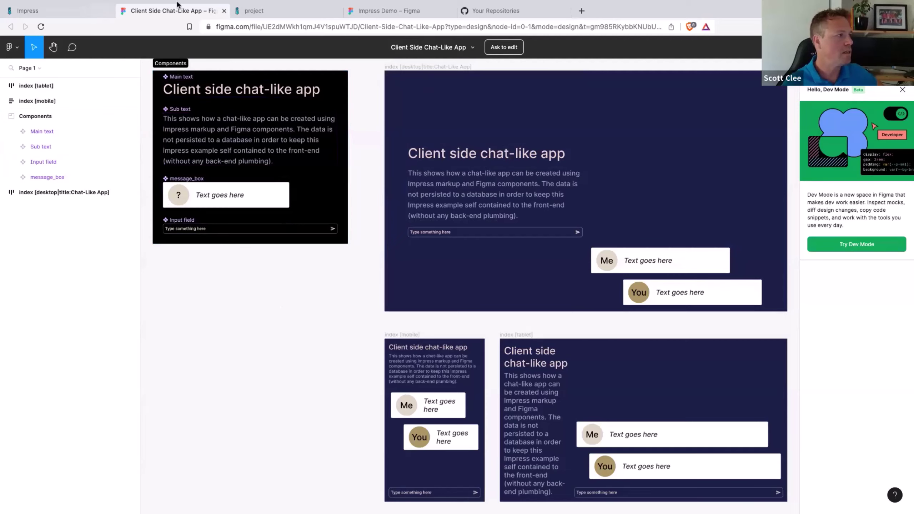
click(255, 10)
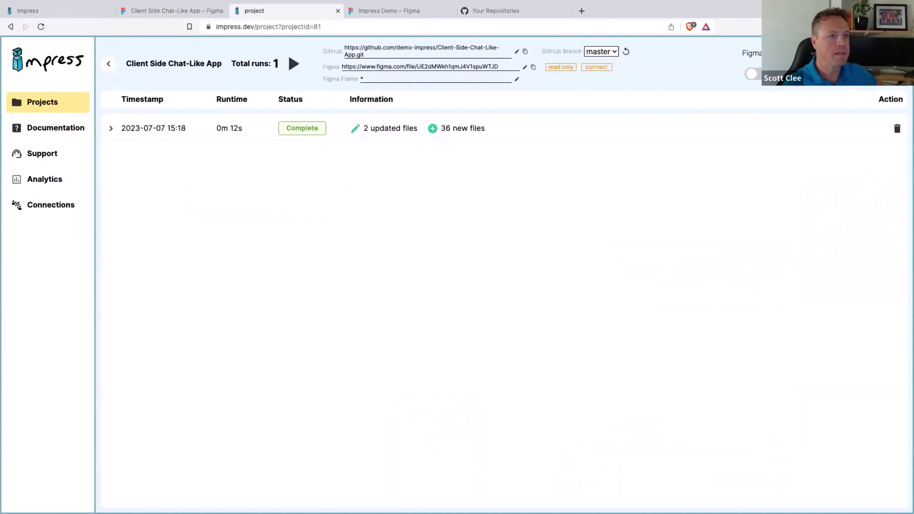
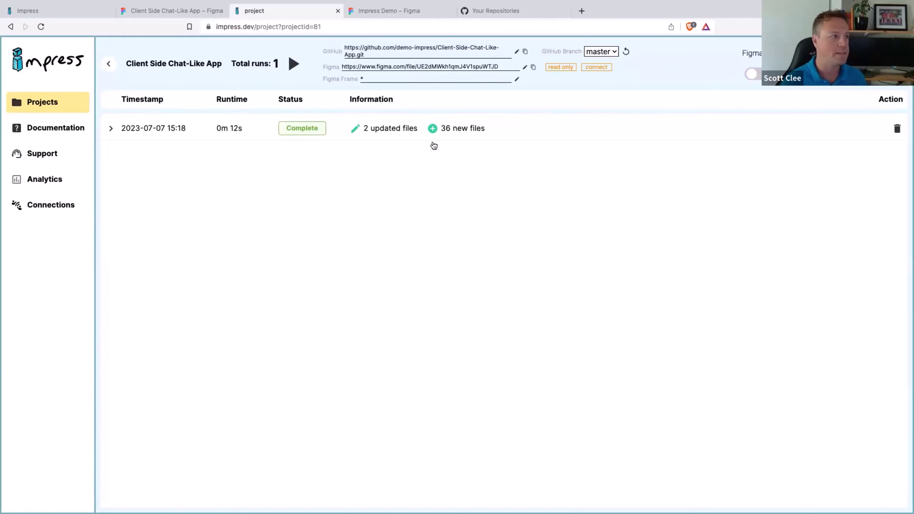
Step: Bring up the 'Impress Demo – Figma' tab with the index (desktop) frame
click(397, 13)
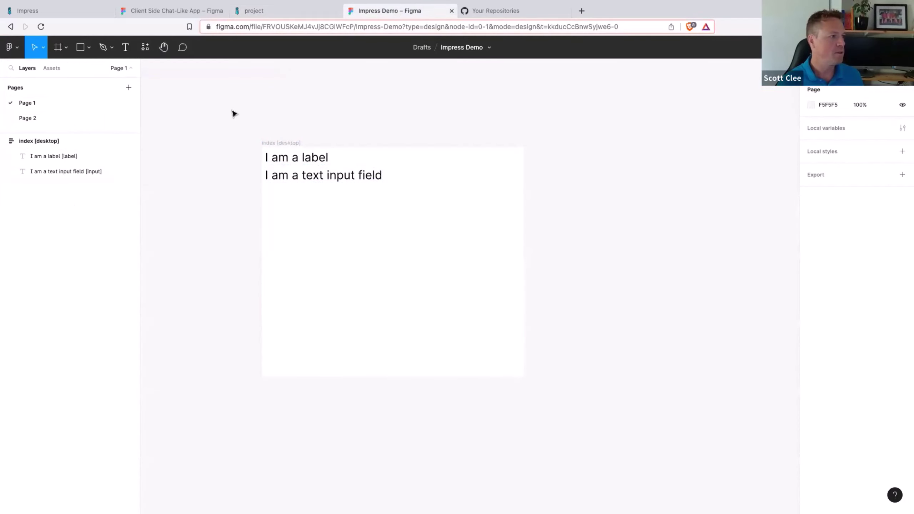
Step: Copy the Assets section from Page 2 and paste it onto Page 1
click(41, 119)
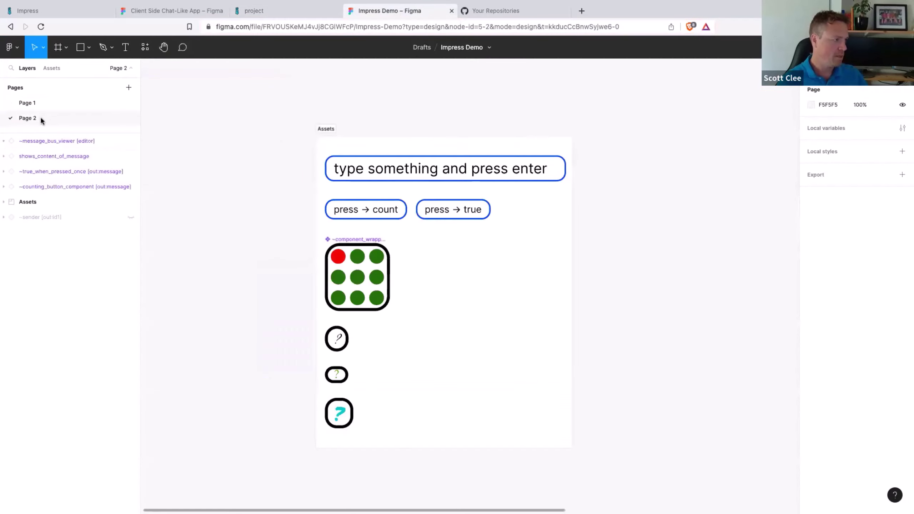
click(328, 136)
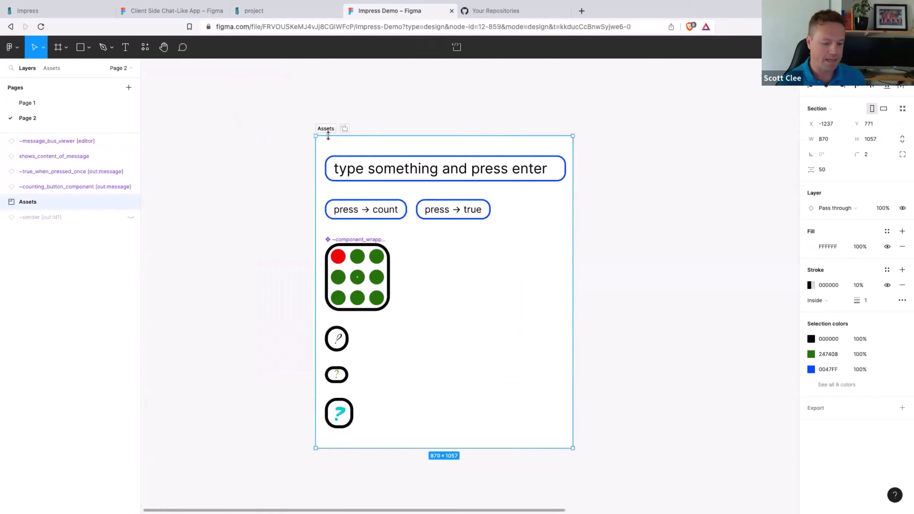
click(39, 102)
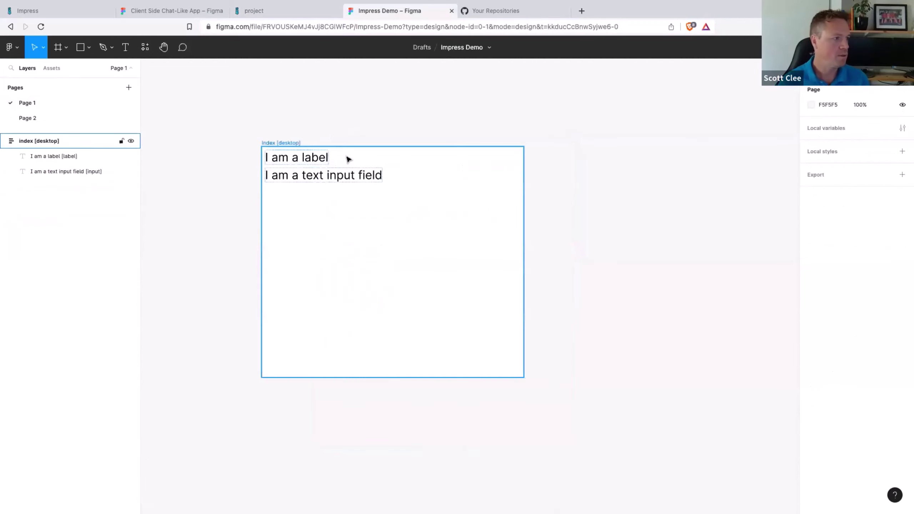
scroll(607, 189, right, 2)
right_click(609, 188)
click(627, 189)
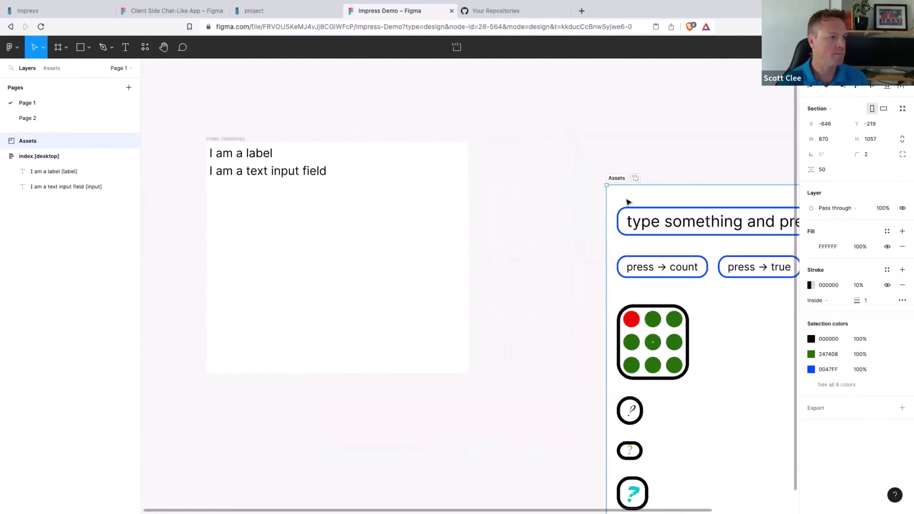
Step: Copy all the Assets components into the index [desktop] frame
scroll(539, 211, down, 3)
drag(537, 208, 624, 400)
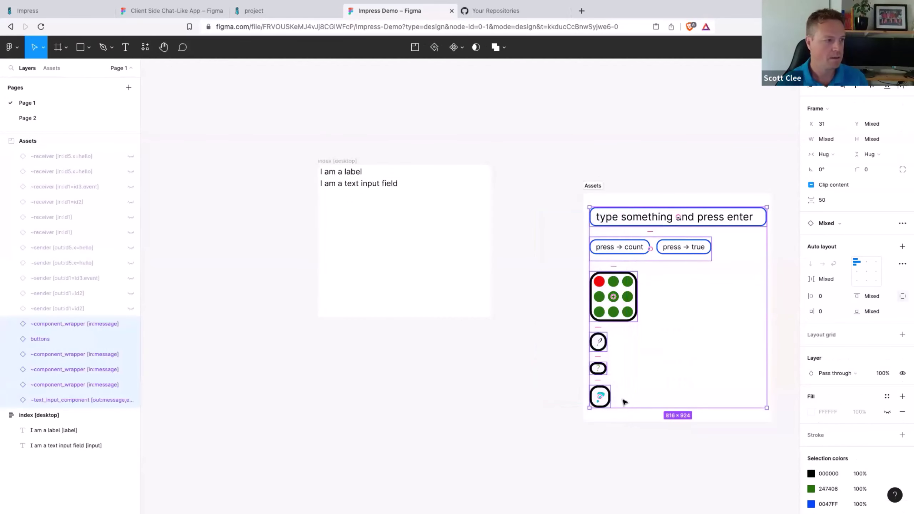
key(ctrl+c)
click(349, 163)
key(ctrl+v)
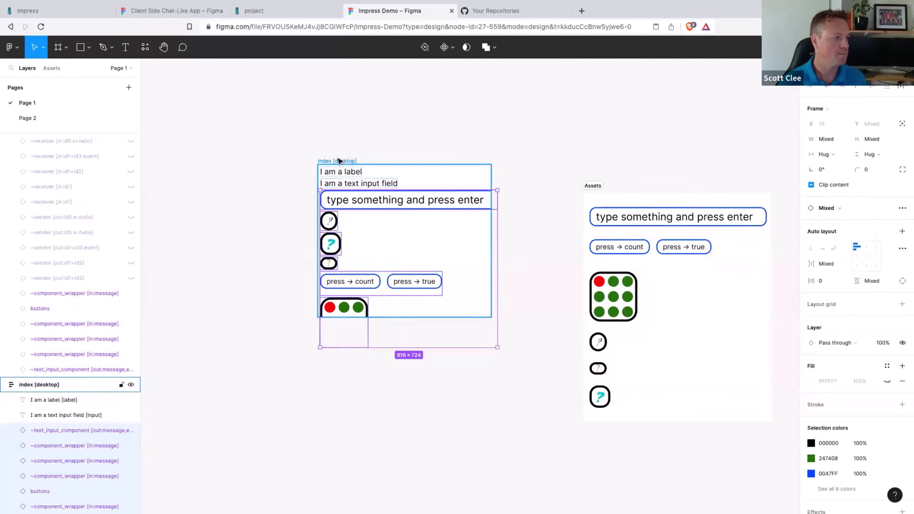
Step: Enlarge the index [desktop] frame to 1048×1042, then return to the Impress projects list
click(338, 161)
drag(491, 316, 538, 386)
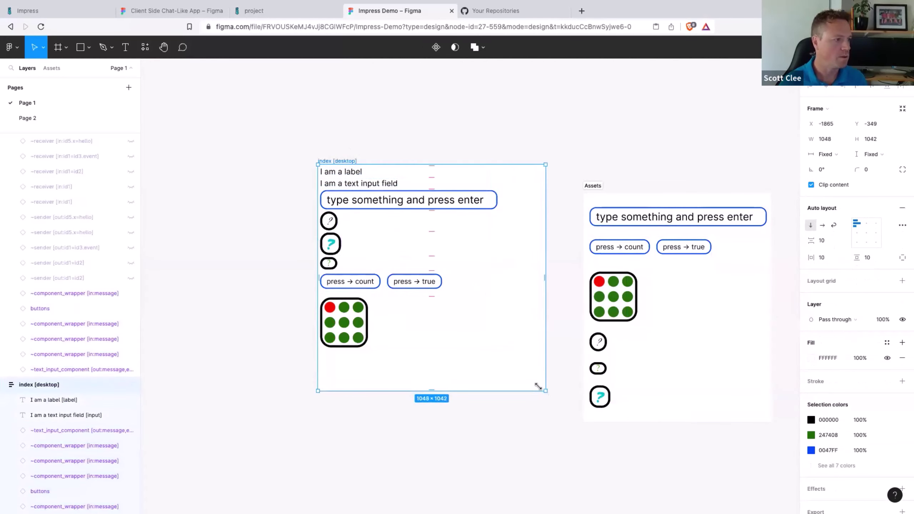
click(347, 118)
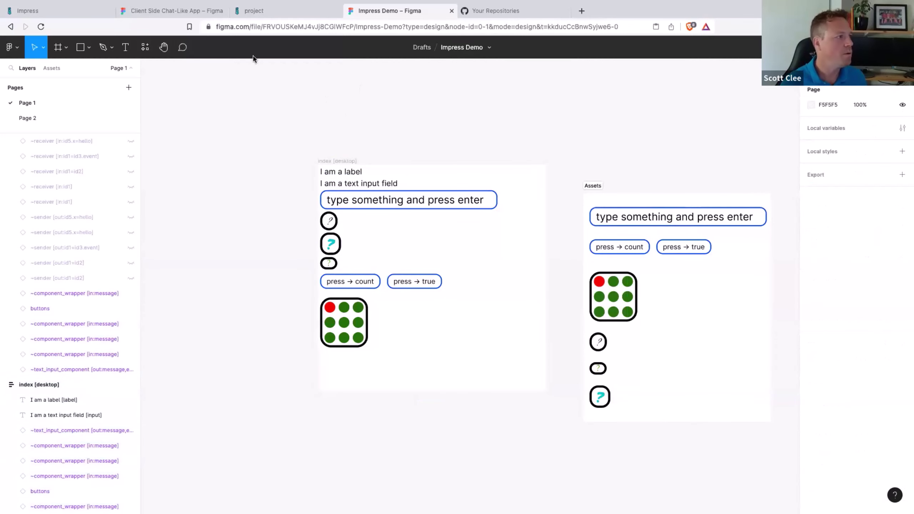
click(261, 11)
click(112, 72)
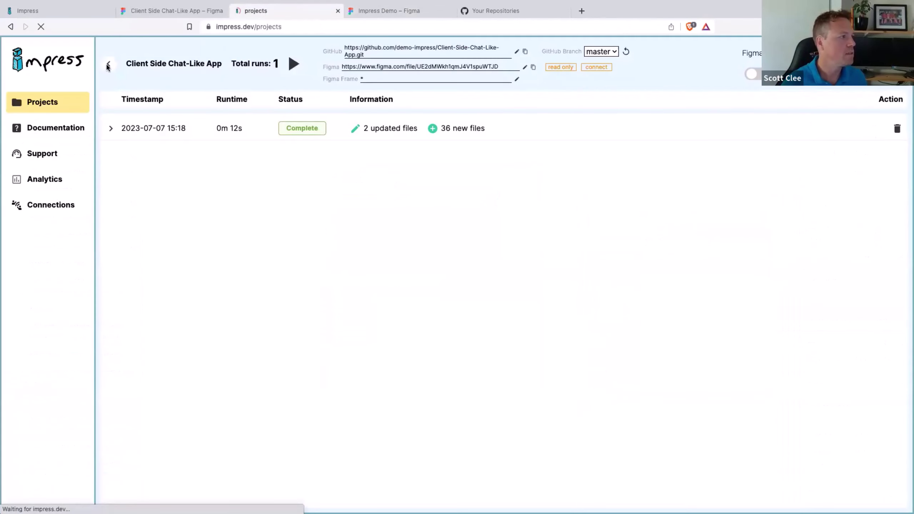
Step: Start a third Impress Demo run, then return to the Impress Demo Figma file
click(399, 125)
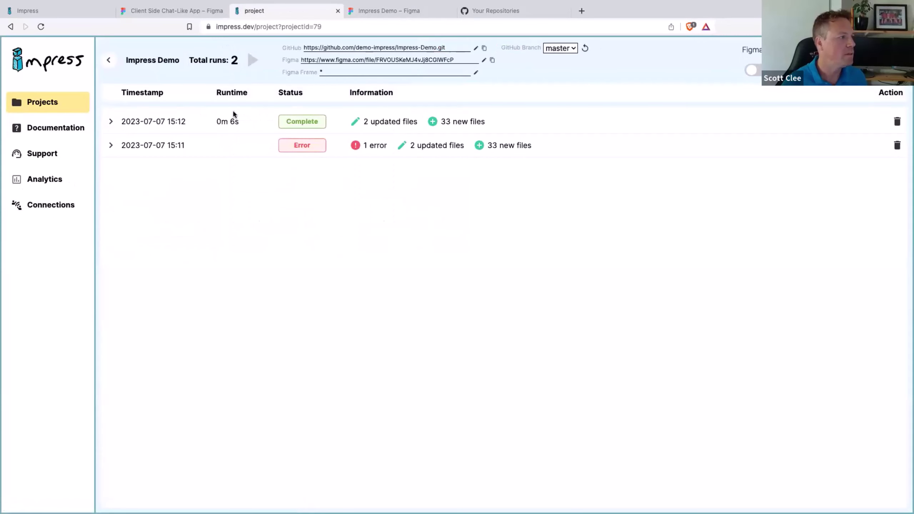
click(253, 60)
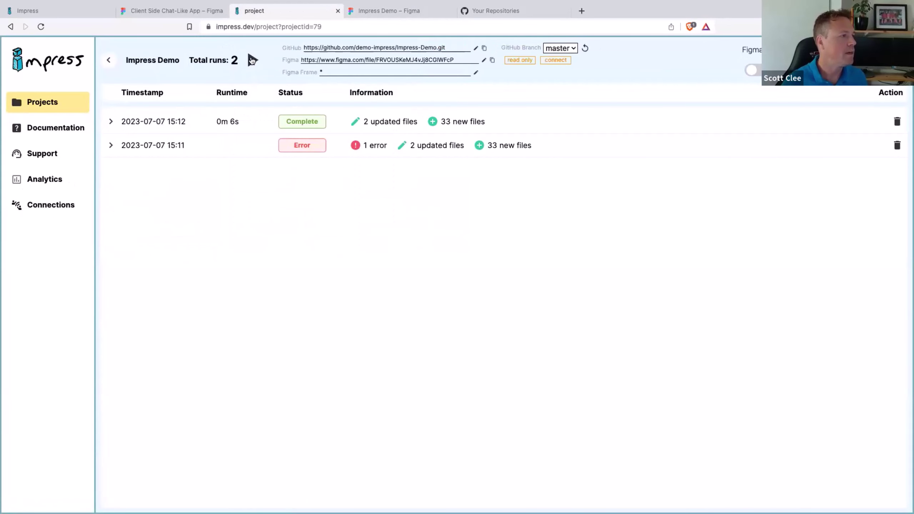
click(402, 11)
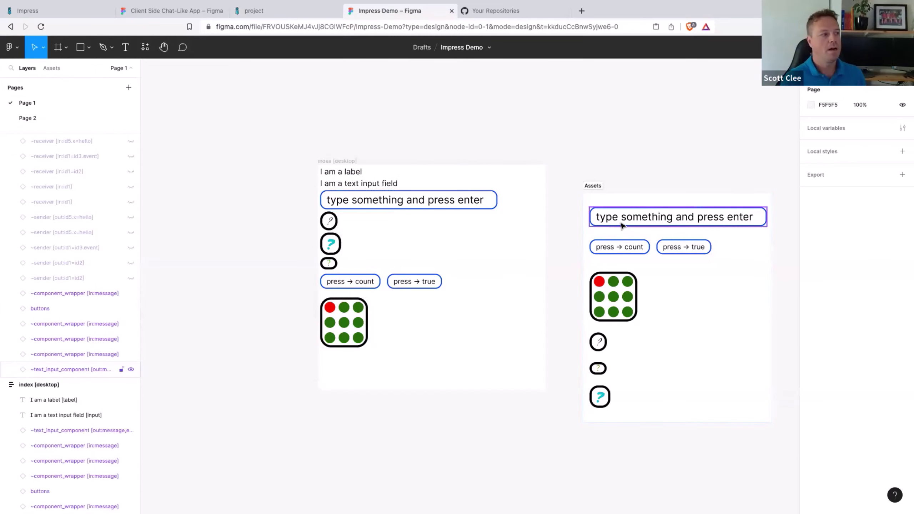
Step: Move the press buttons up under the text input and the dot grid above the icons
click(356, 279)
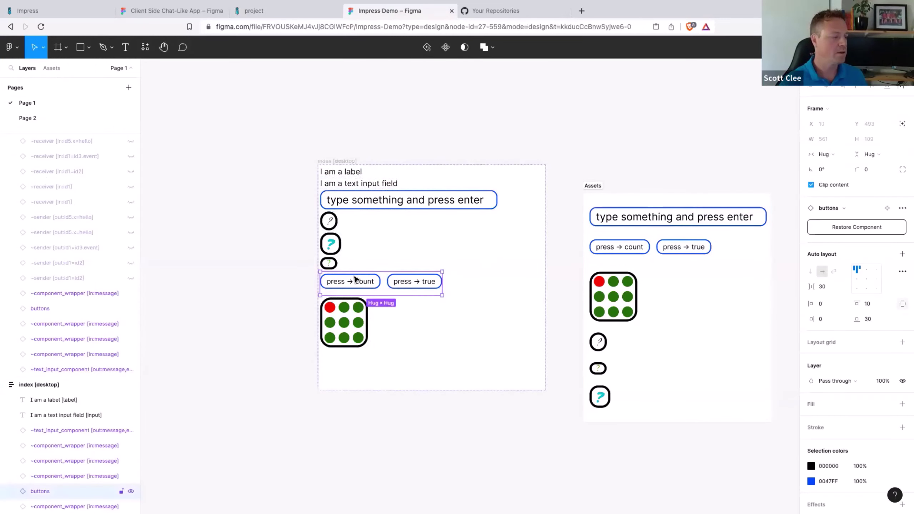
key(Up)
key(Up)
key(Up)
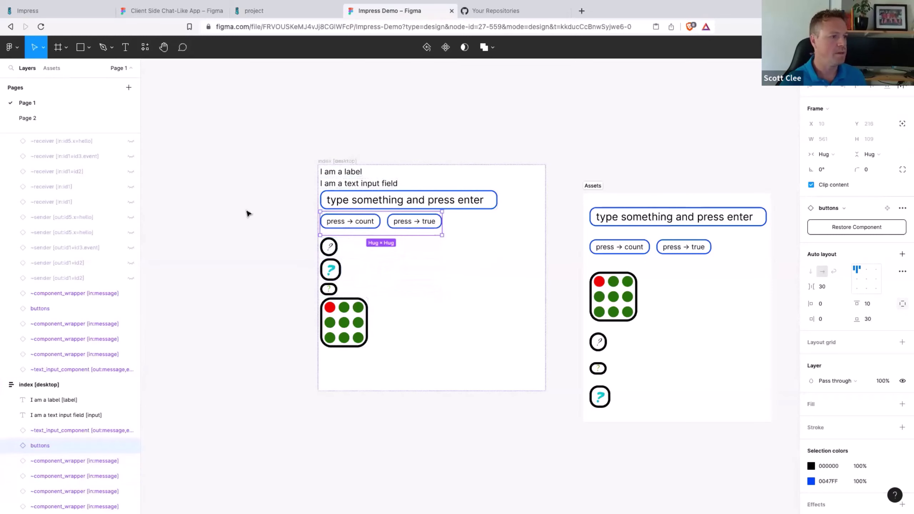
click(204, 198)
click(355, 326)
key(Up)
key(Up)
key(Up)
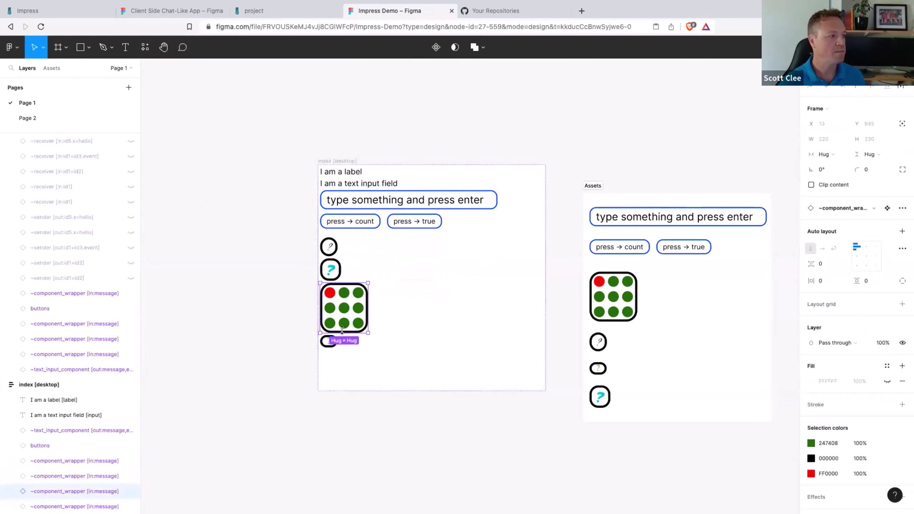
click(235, 272)
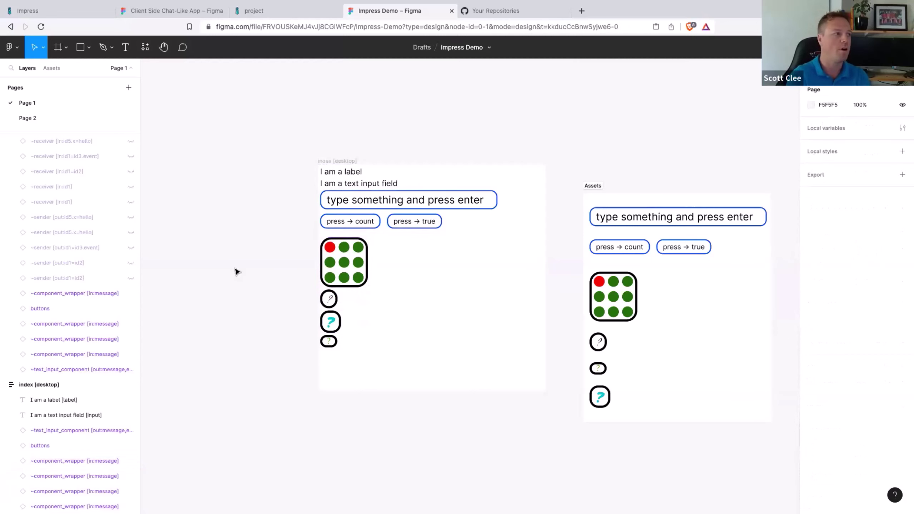
click(275, 10)
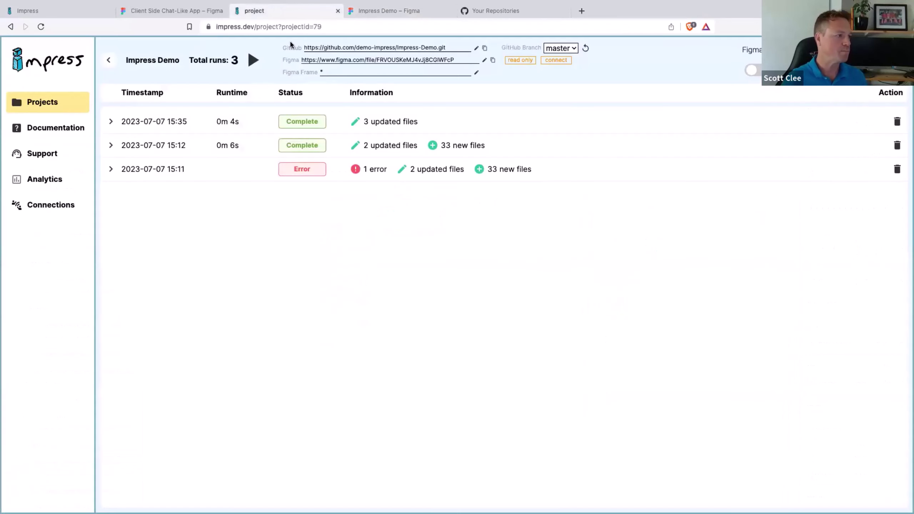
Step: Run a fourth Impress Demo generation until it completes with 2 updated files, then go to Wappler
click(251, 61)
click(397, 13)
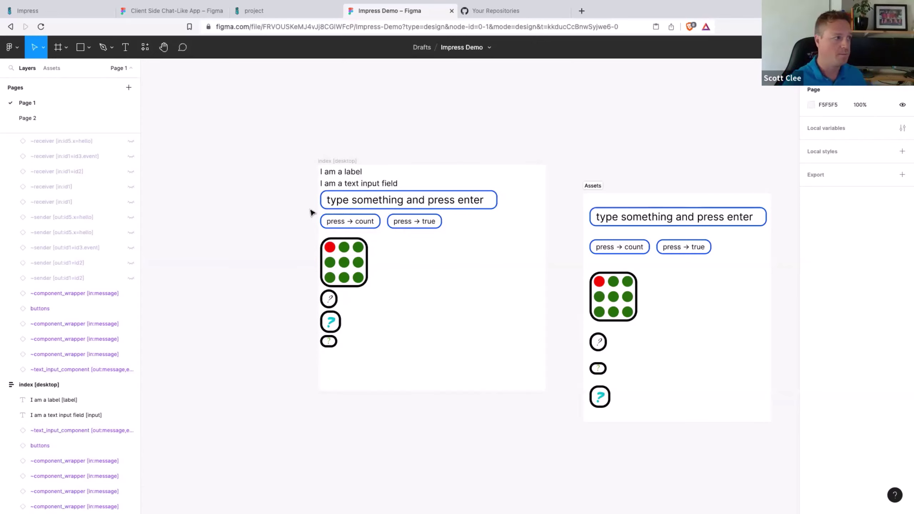
click(279, 12)
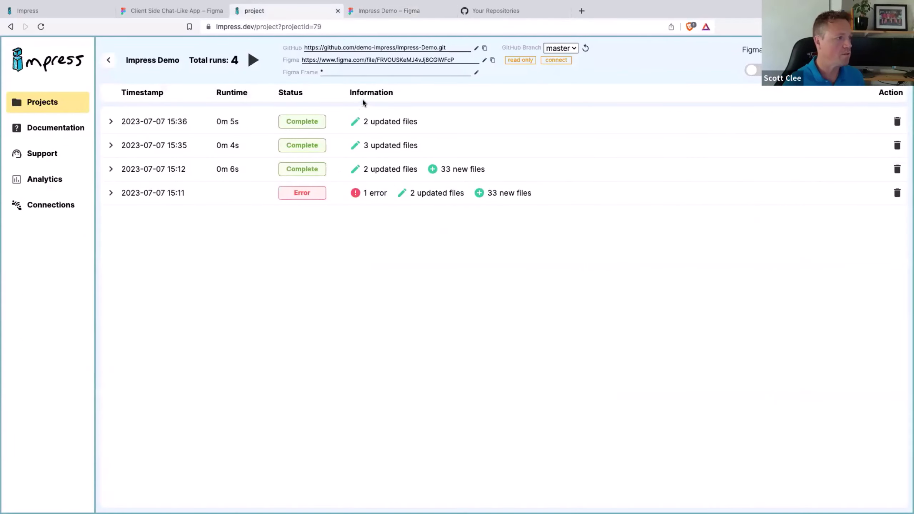
key(ctrl+Right)
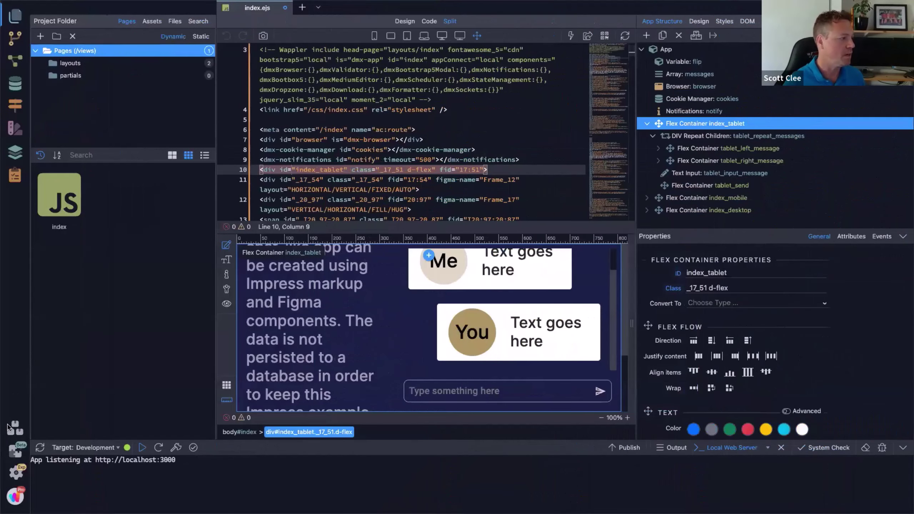
Step: Open the Demo project in Wappler and pull the latest changes from its Git remote
click(14, 429)
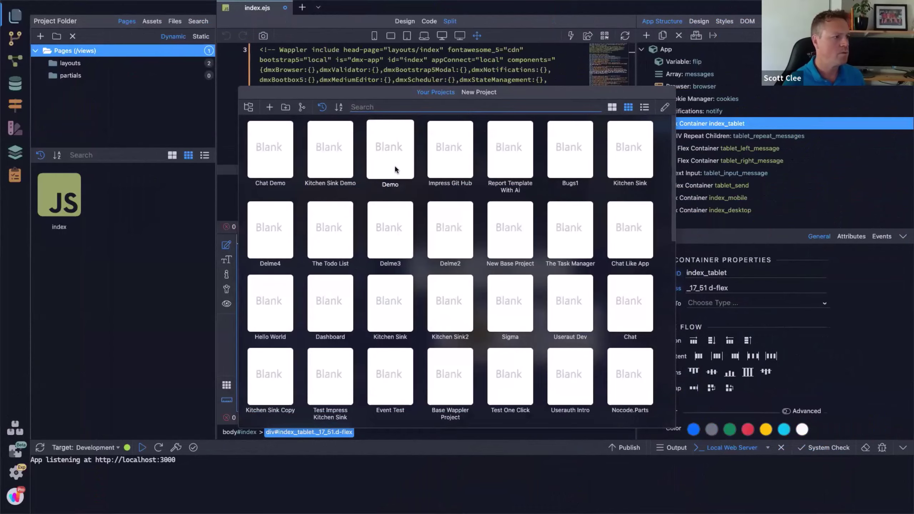
click(391, 156)
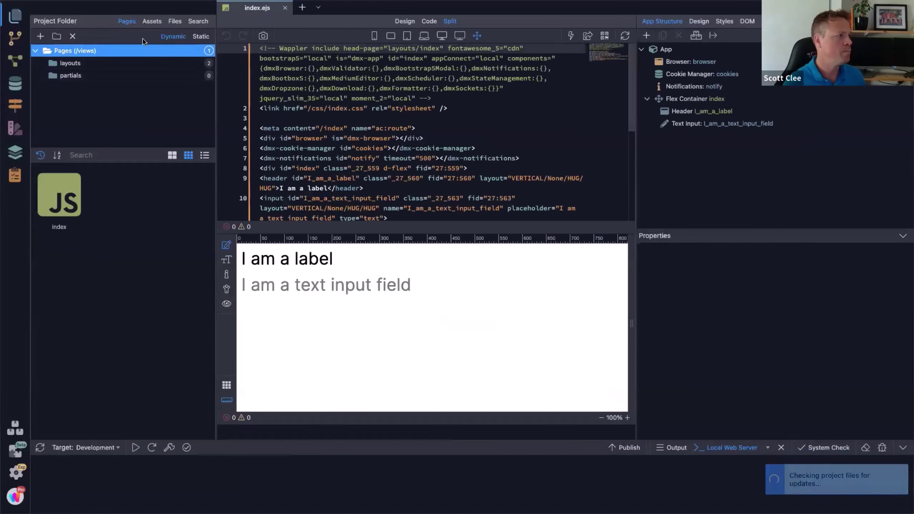
click(15, 38)
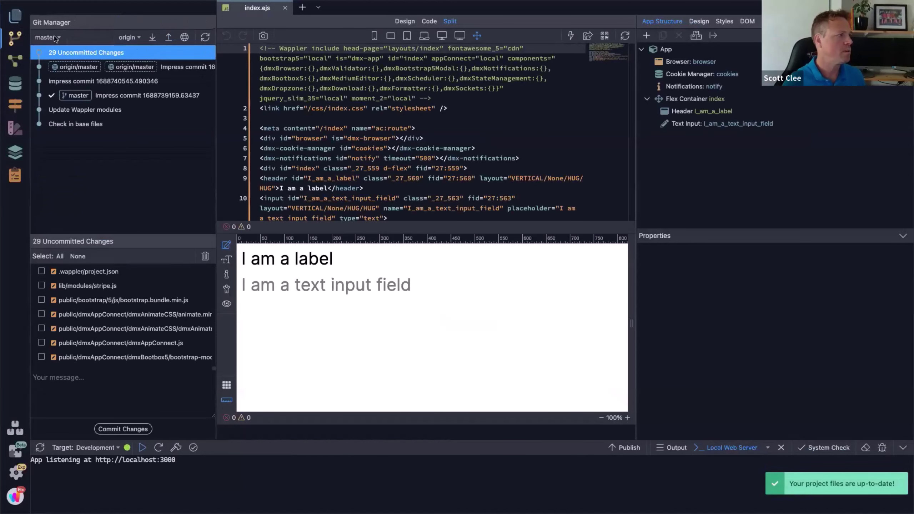
click(153, 38)
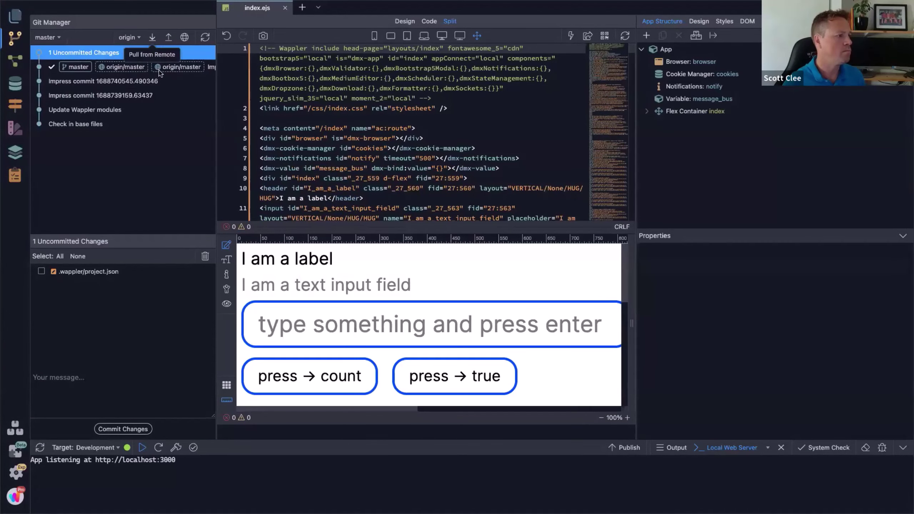
key(alt+Tab)
key(ctrl+Left)
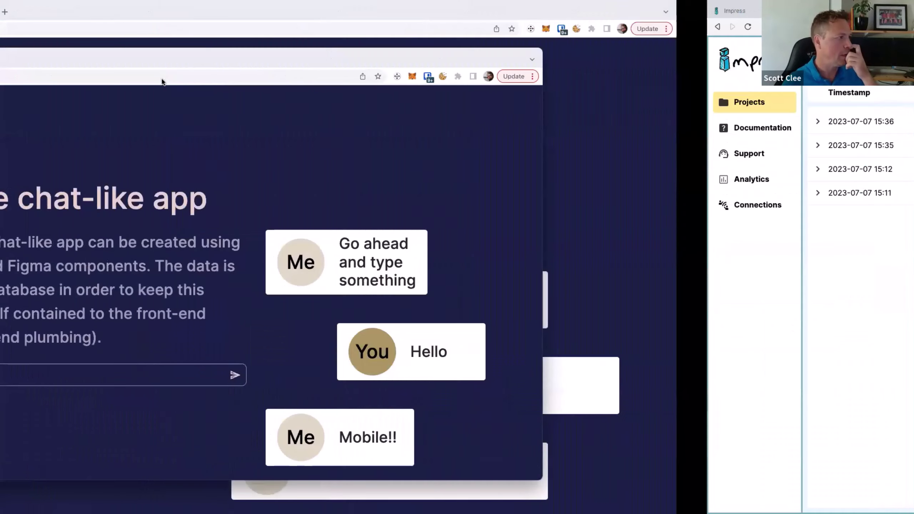
Step: Reload localhost:3000/index, press count up to 11, then press true
click(41, 29)
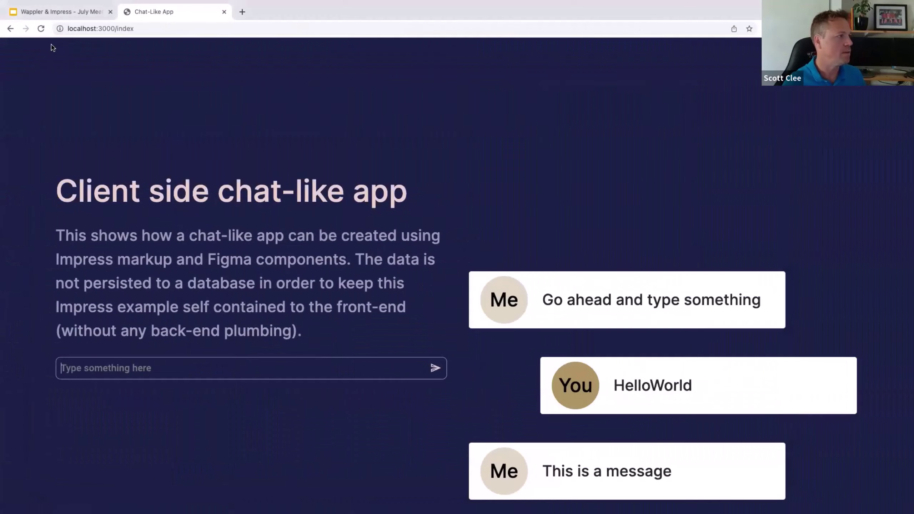
click(42, 29)
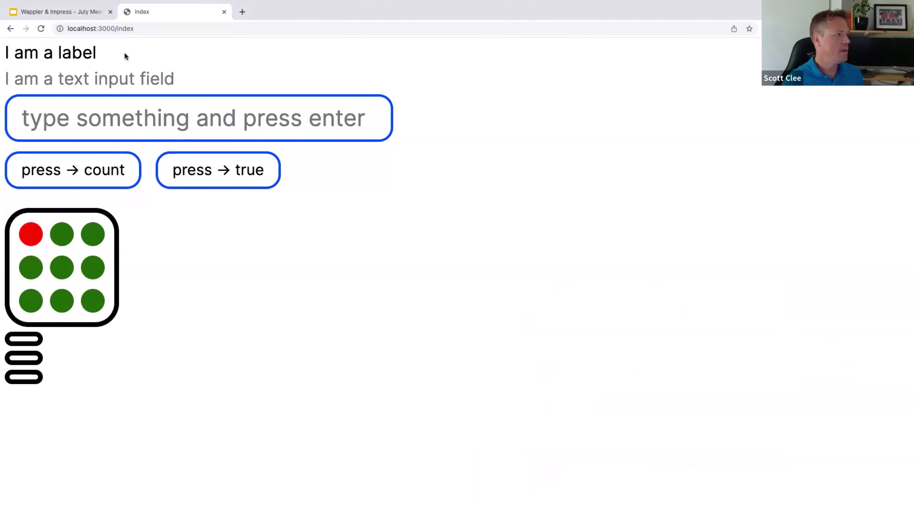
click(77, 174)
click(77, 174)
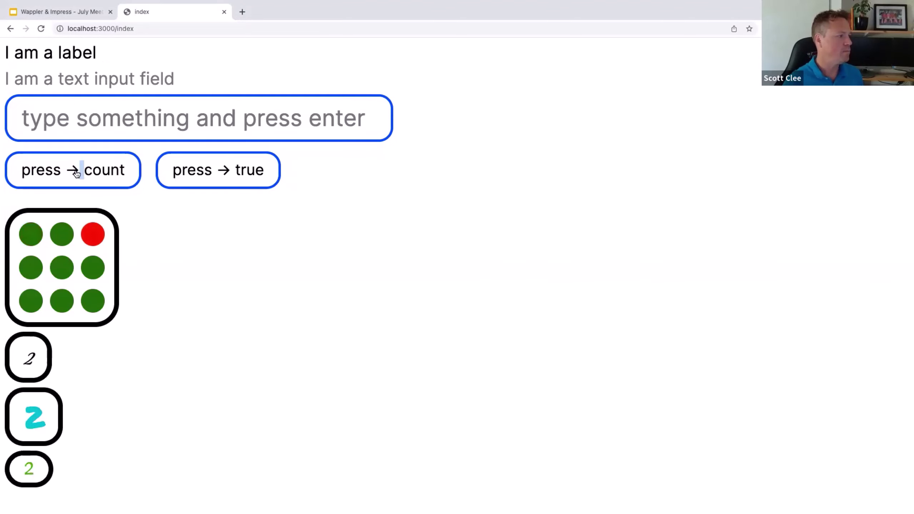
double_click(76, 175)
click(77, 175)
click(77, 174)
click(77, 174)
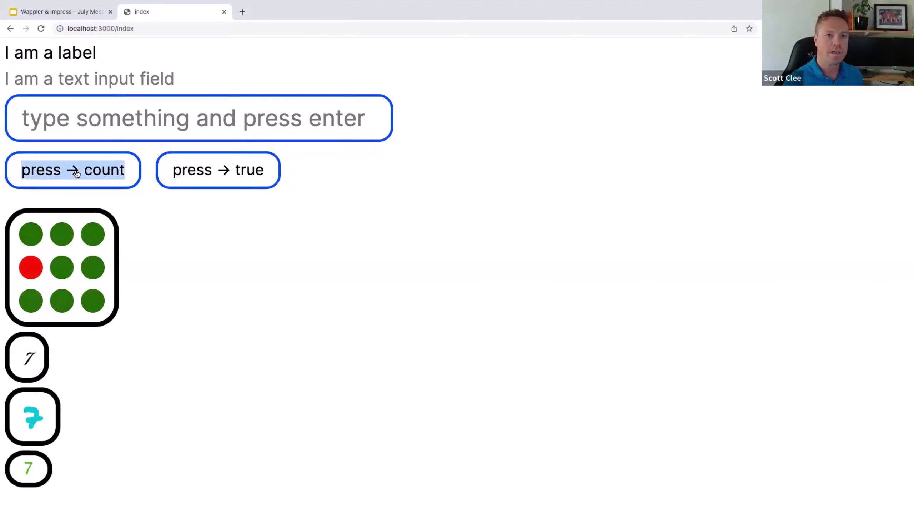
click(77, 174)
click(77, 174)
click(77, 175)
click(77, 174)
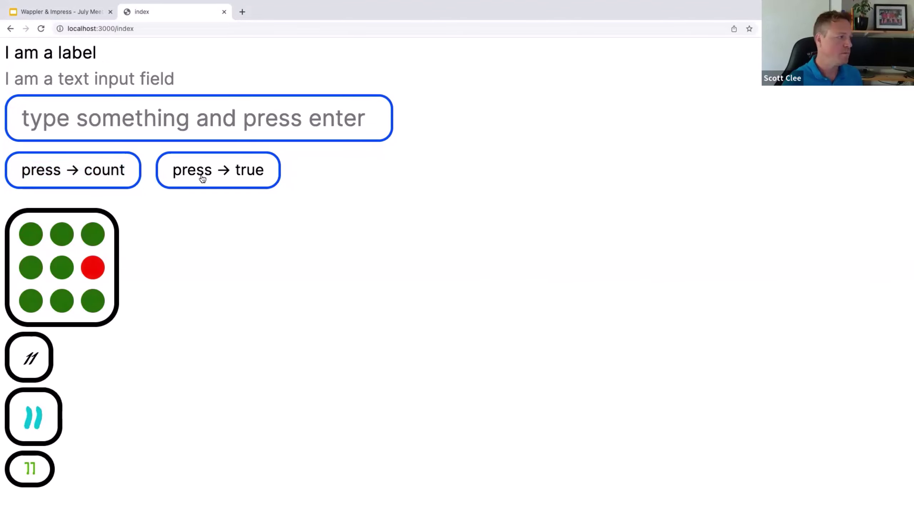
click(212, 173)
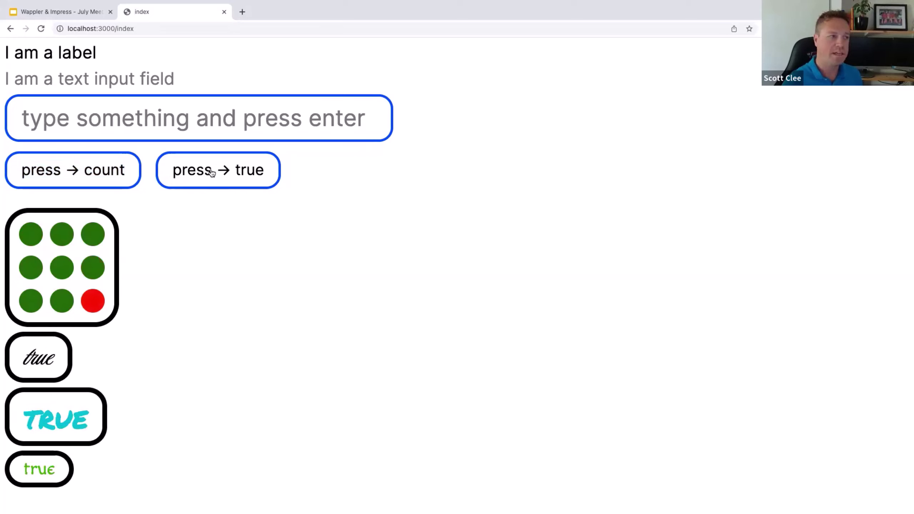
Step: Type 'Hello World!!' into the text field, then raise the count and press true again
click(137, 118)
text(He)
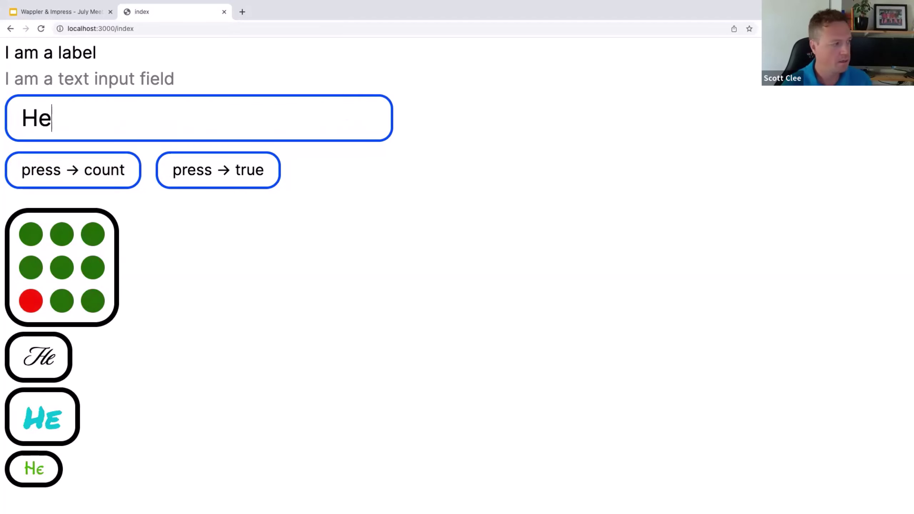
text(llo World)
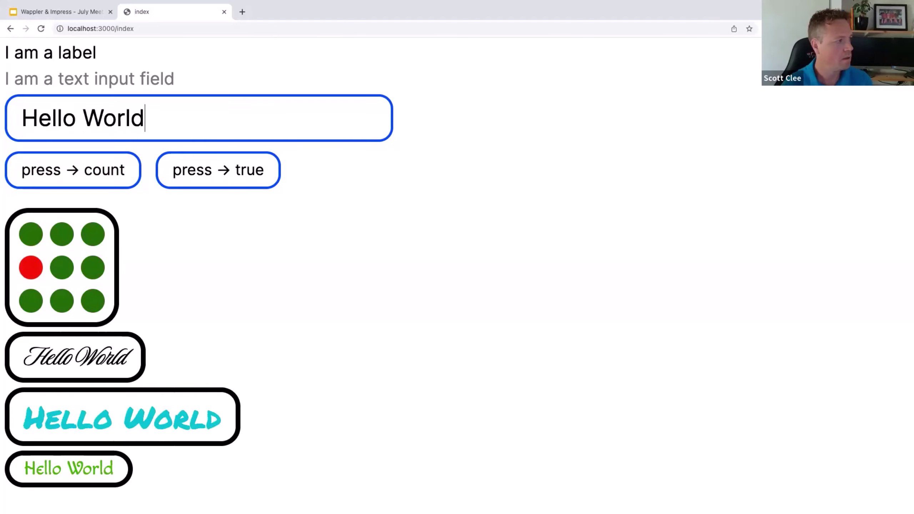
text(!!)
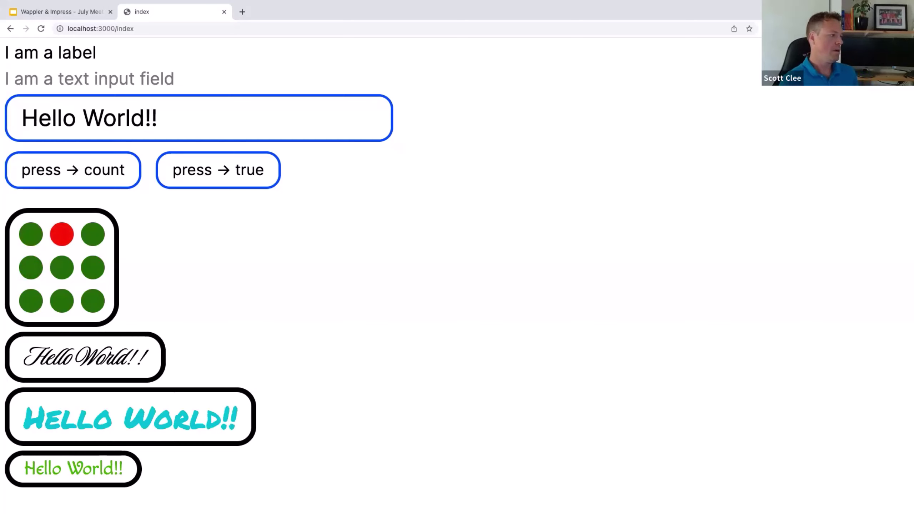
click(100, 180)
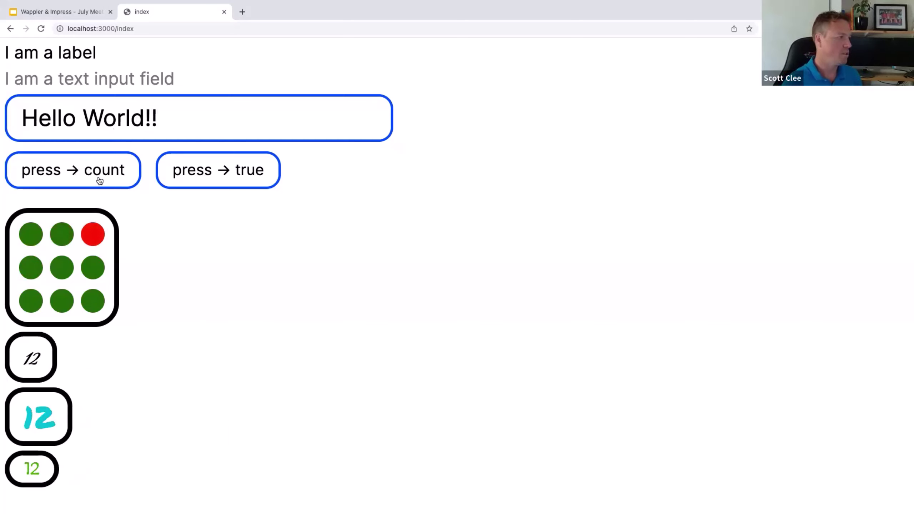
double_click(100, 180)
double_click(99, 180)
click(99, 180)
click(194, 172)
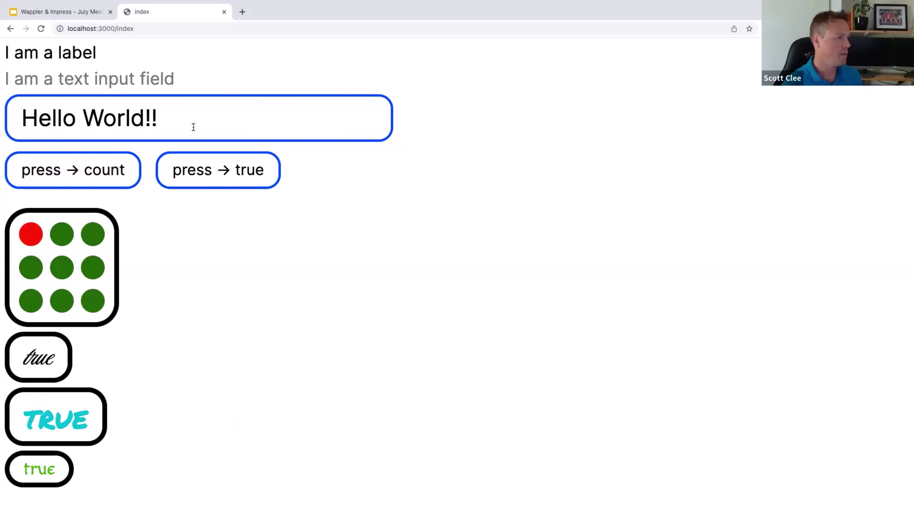
Step: Replace the text field's content with 'Hello Again!!'
click(193, 127)
key(ctrl+a)
text(H)
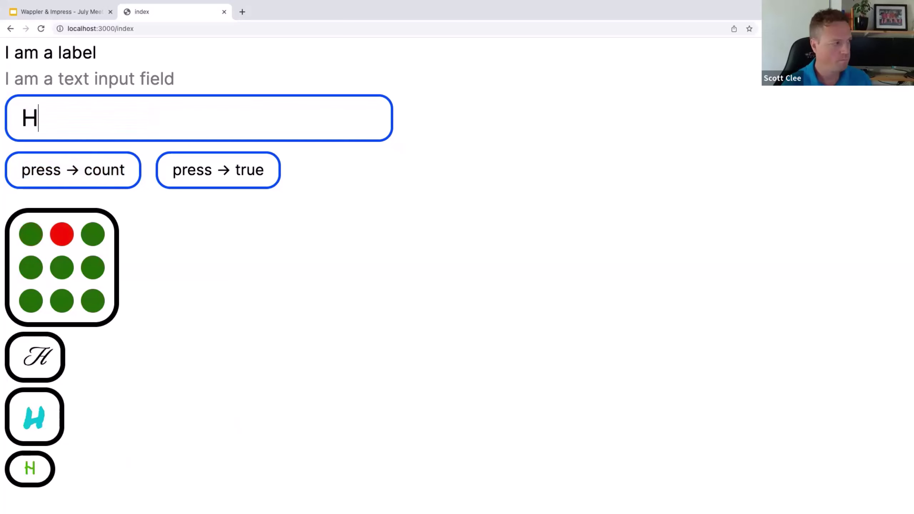
text(ello Again!)
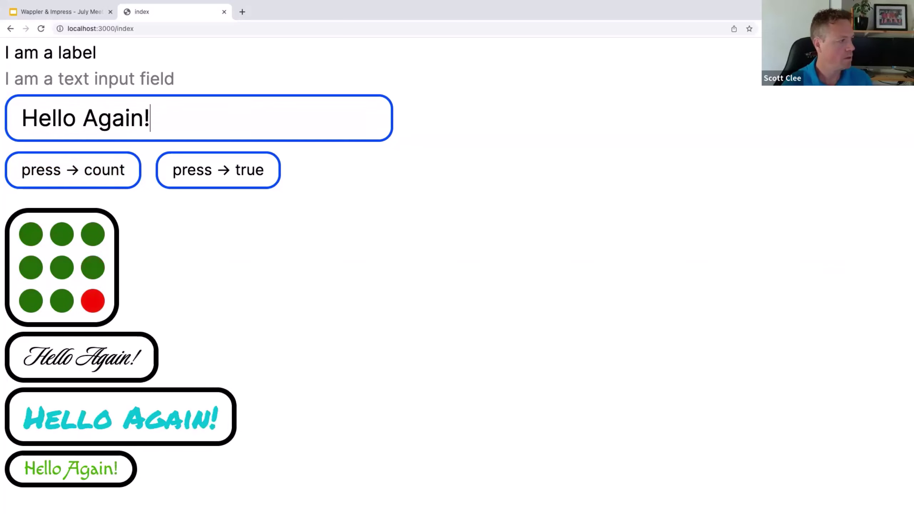
text(!)
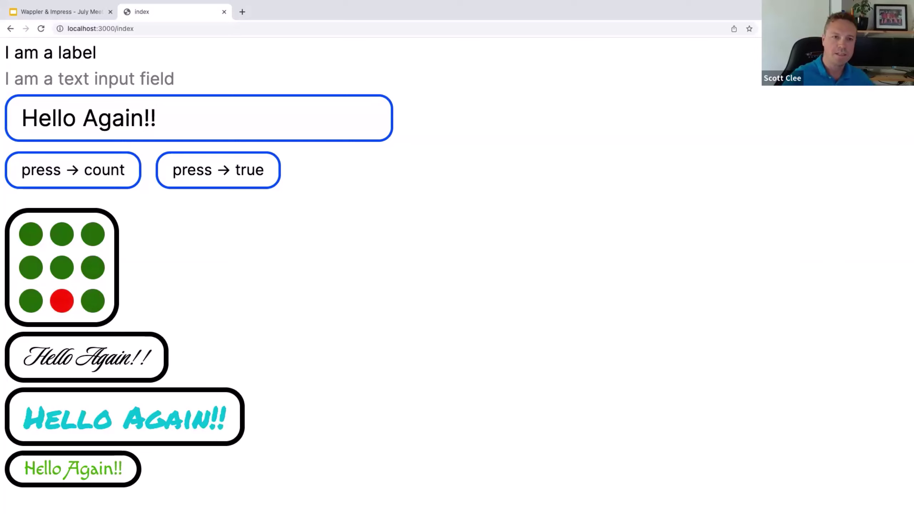
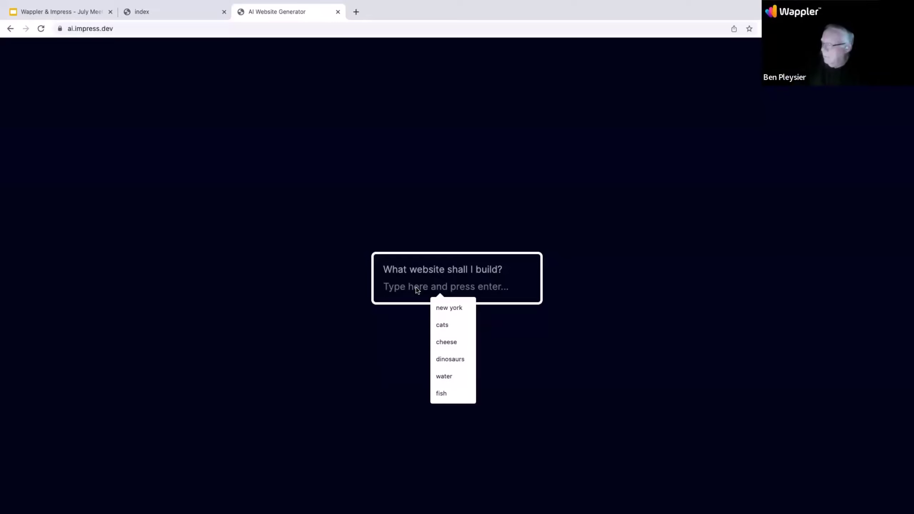
Step: Submit the prompt 'dog wash!' to generate the Dog Wash Services page with Basic Wash and Grooming Package
text(dog wash!)
key(Return)
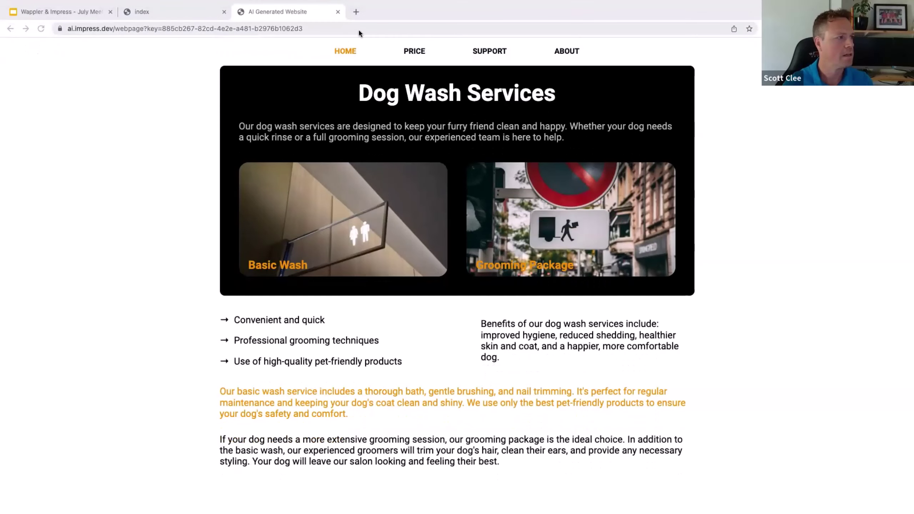
click(356, 12)
key(super+v)
key(Return)
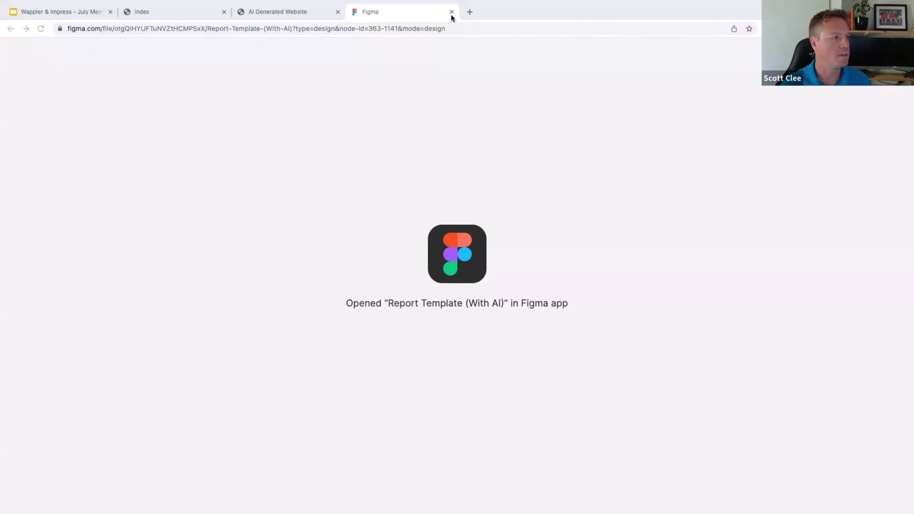
click(452, 12)
key(ctrl+Right)
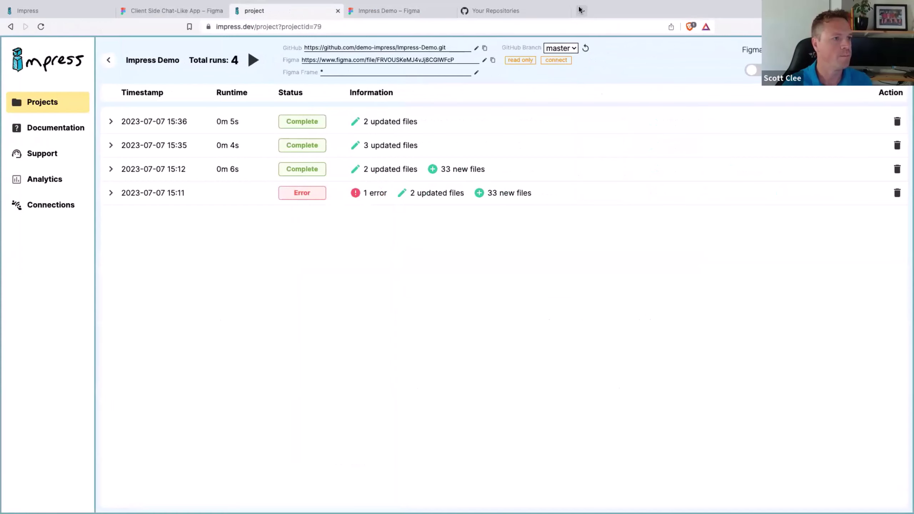
click(581, 10)
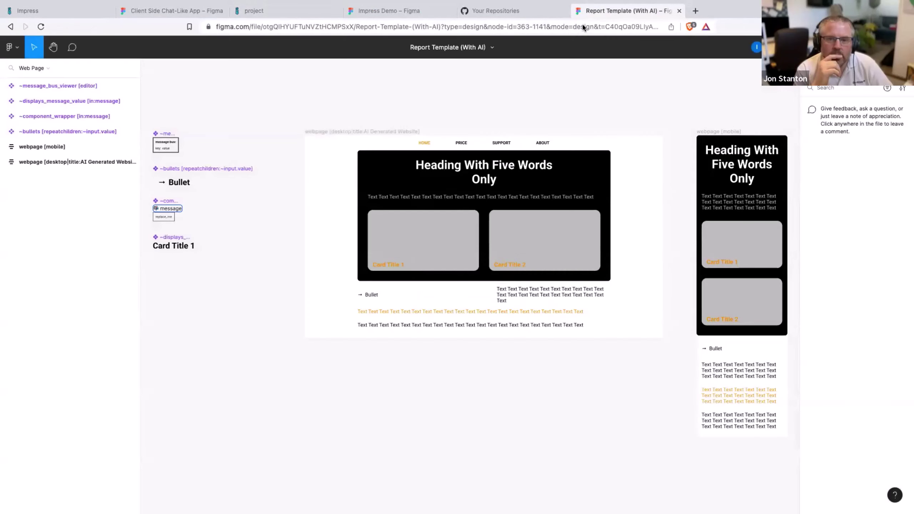
scroll(579, 191, up, 3)
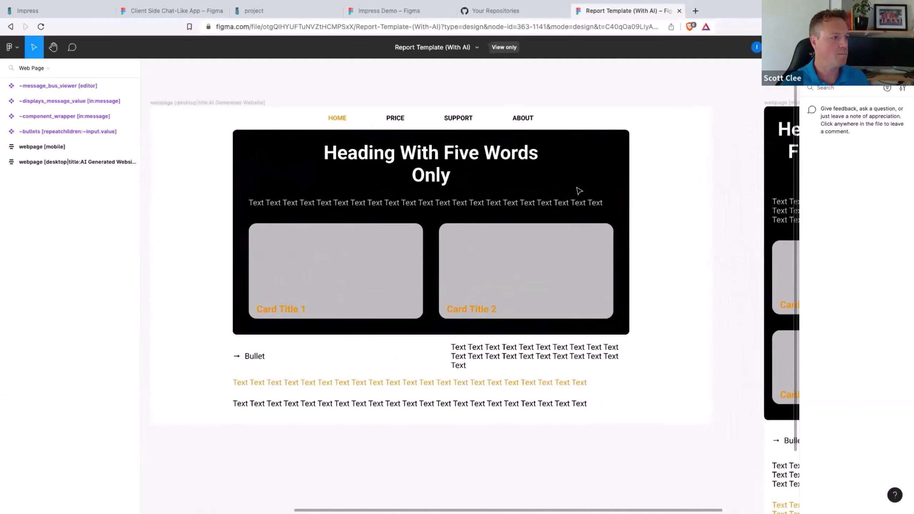
scroll(579, 190, down, 3)
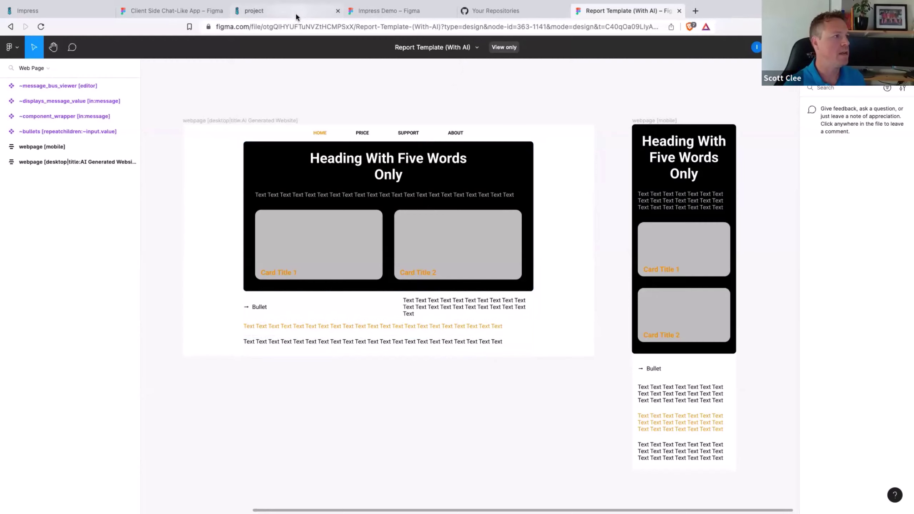
key(ctrl+Left)
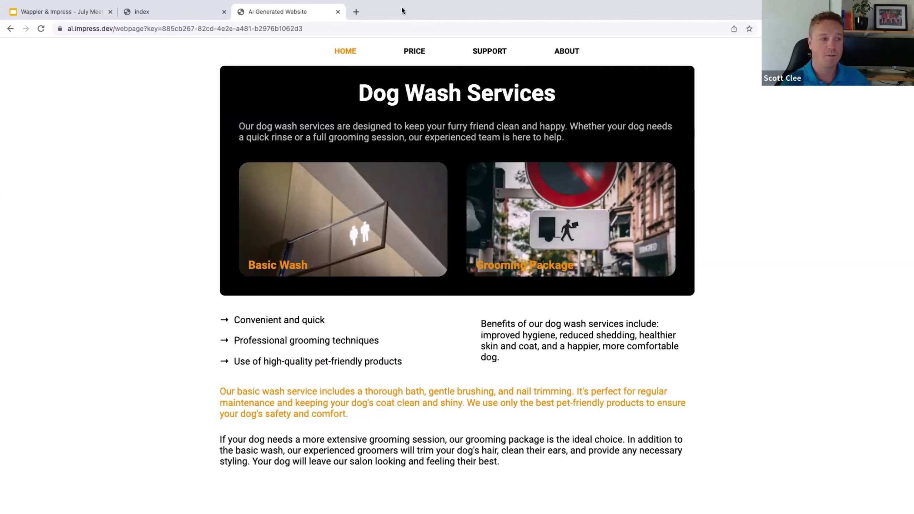
Step: Load ai.impress.dev in a new tab and submit the prompt 'paris' for a new website
click(357, 11)
text(ai)
key(Return)
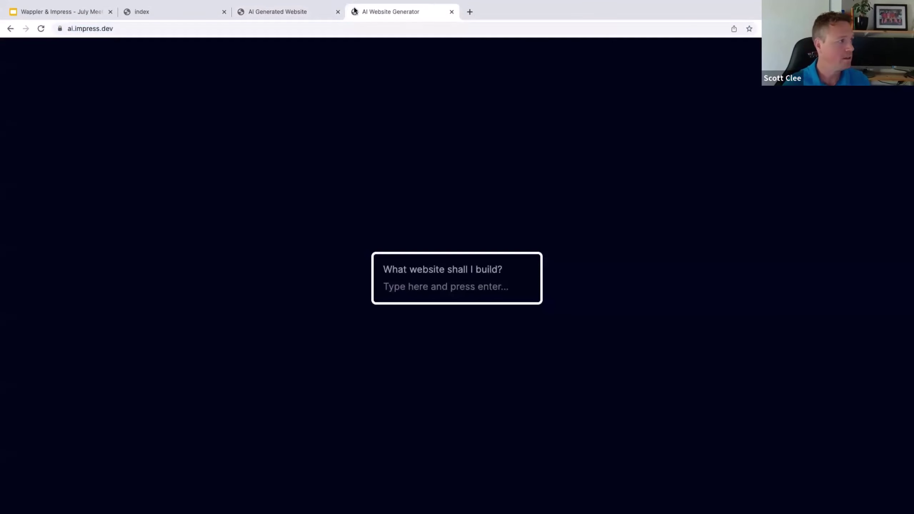
click(455, 287)
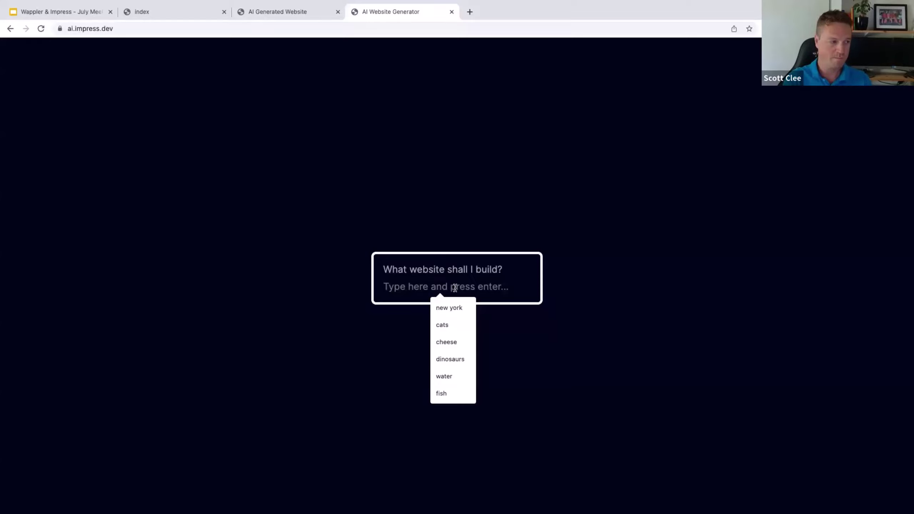
text(paris)
key(Return)
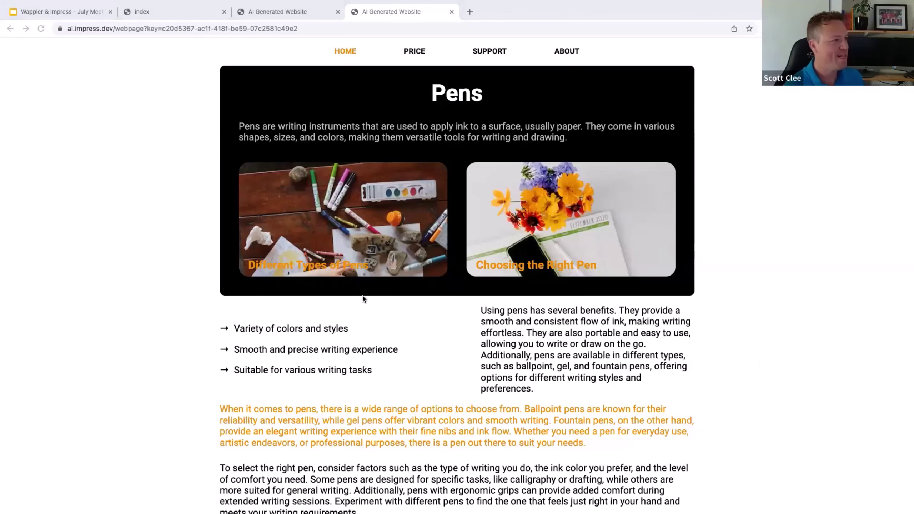
Step: Return to the presentation's Call to Action and Links slide
key(ctrl+Left)
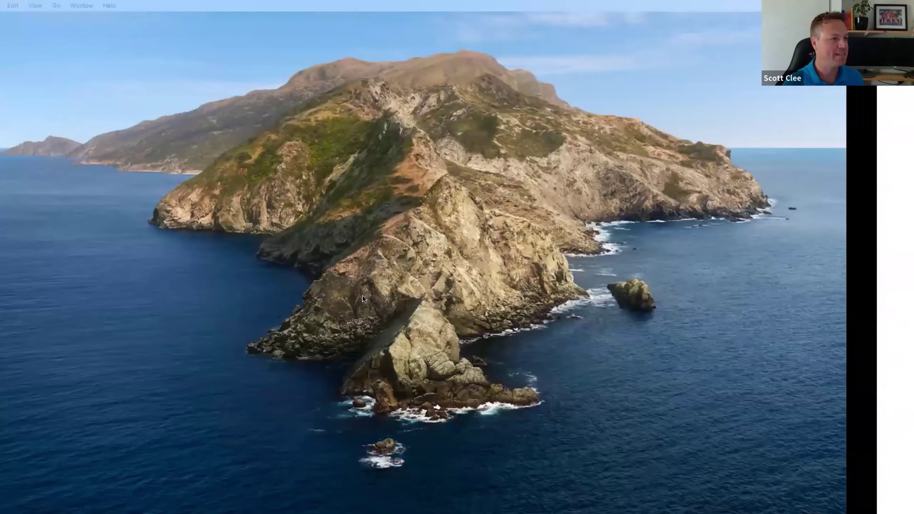
key(ctrl+Right)
click(80, 36)
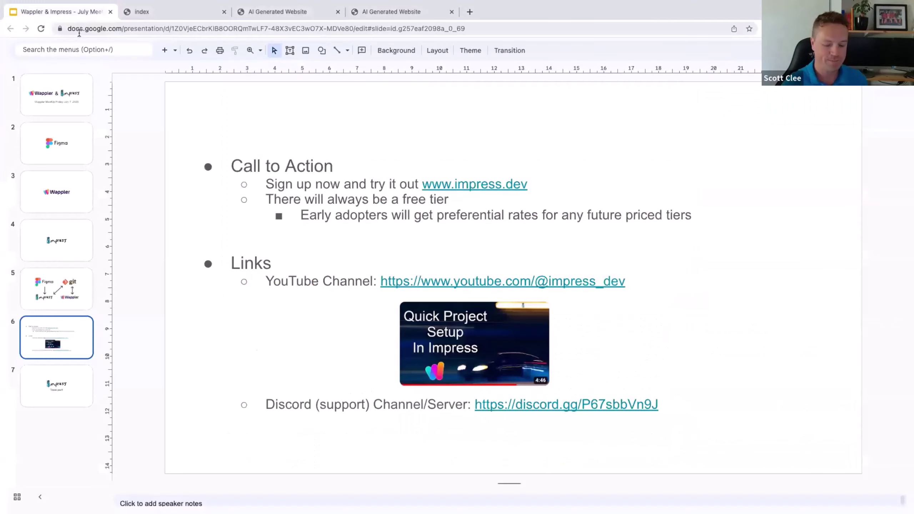